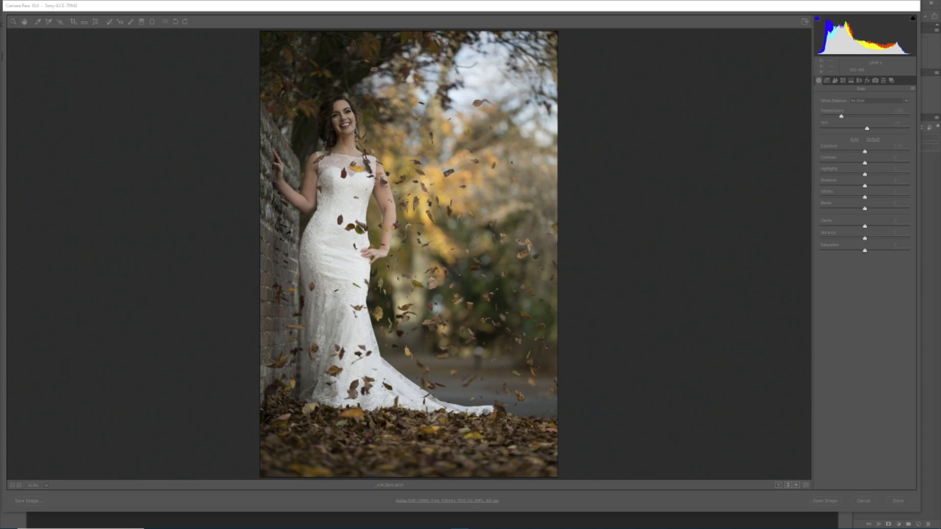
Examine the unedited raw photo of the bride among falling leaves up close, focusing on her face, dress and surroundings
click(227, 216)
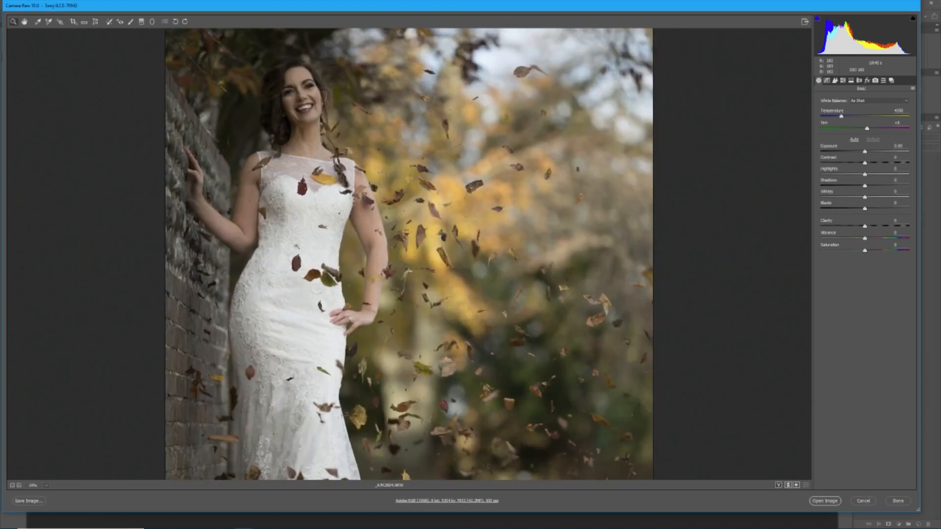
scroll(309, 93, up, 2)
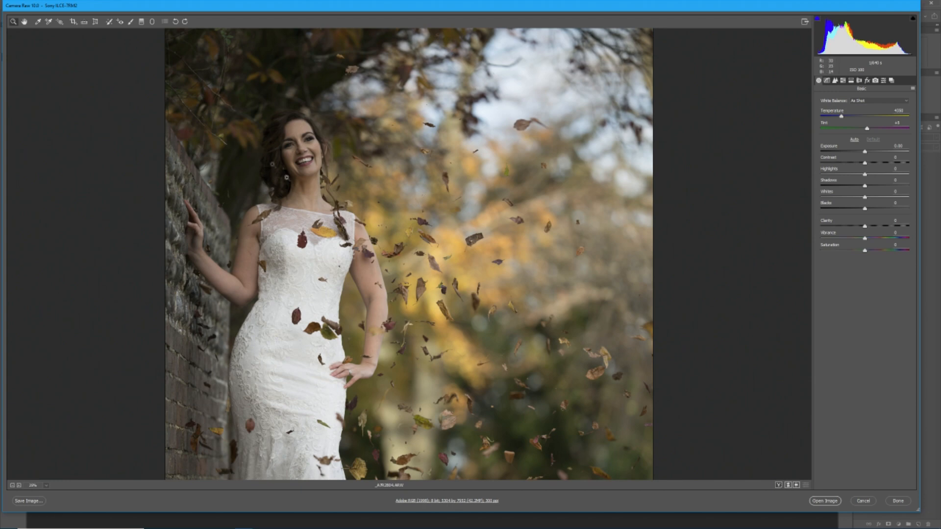
click(292, 148)
click(248, 219)
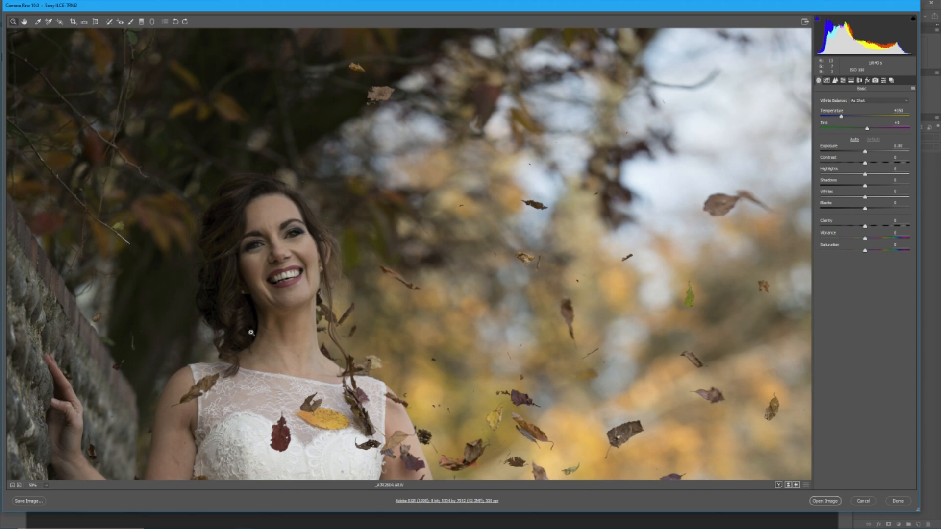
scroll(323, 318, down, 3)
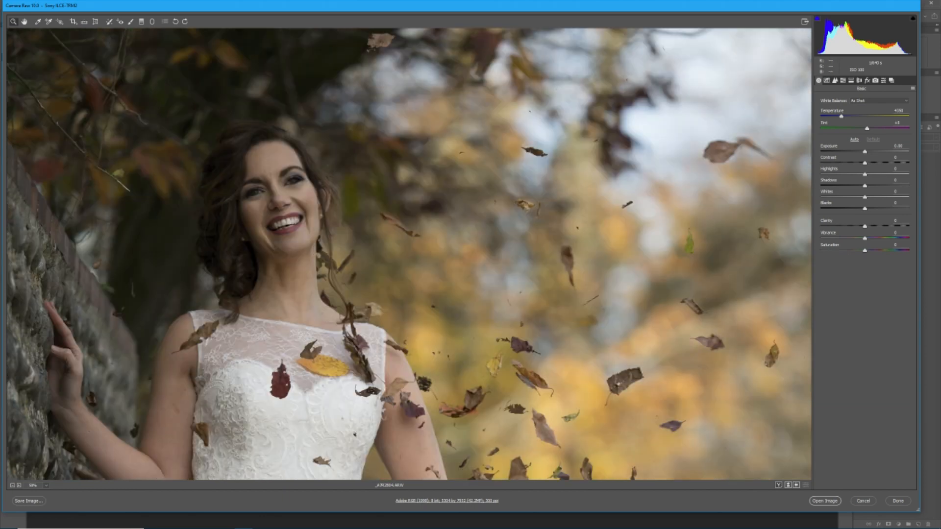
click(12, 485)
click(12, 485)
click(12, 485)
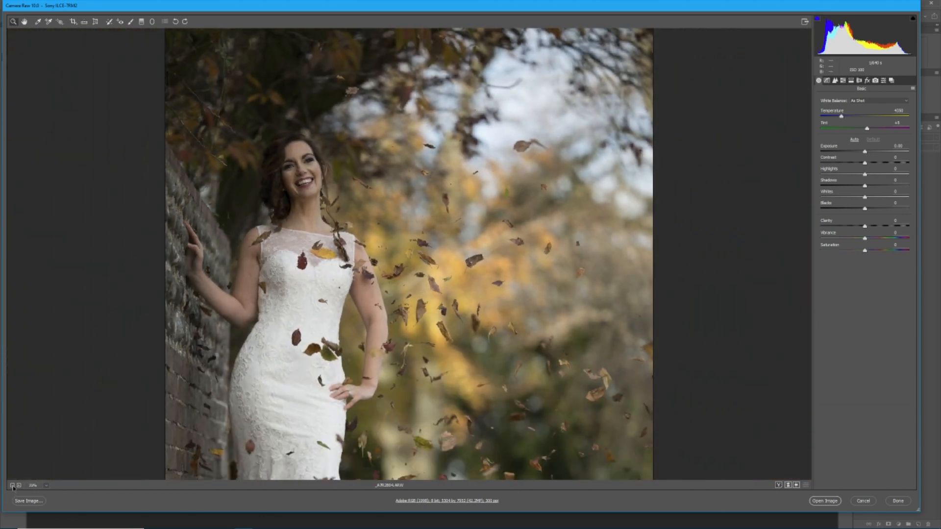
click(13, 485)
click(13, 485)
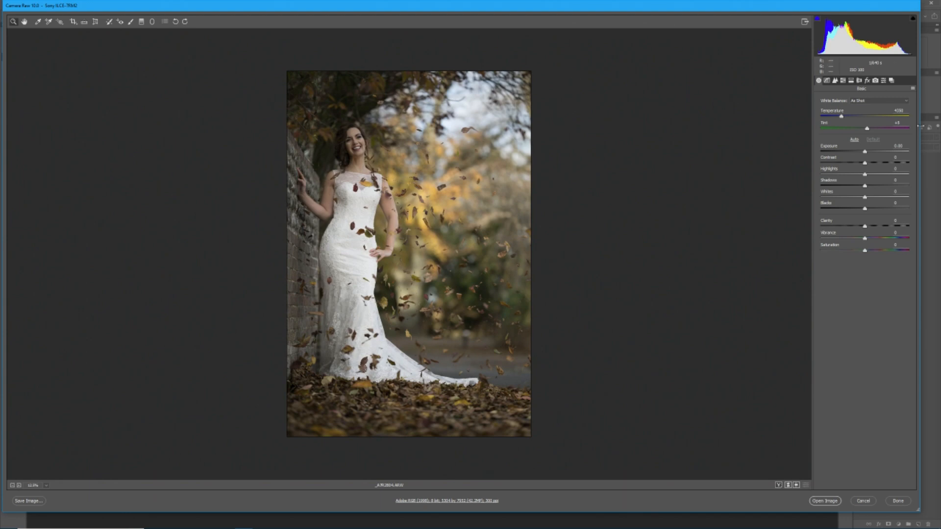
Compare the bride photo's Image Settings with Camera Raw Defaults, finishing with Image Settings applied
click(915, 88)
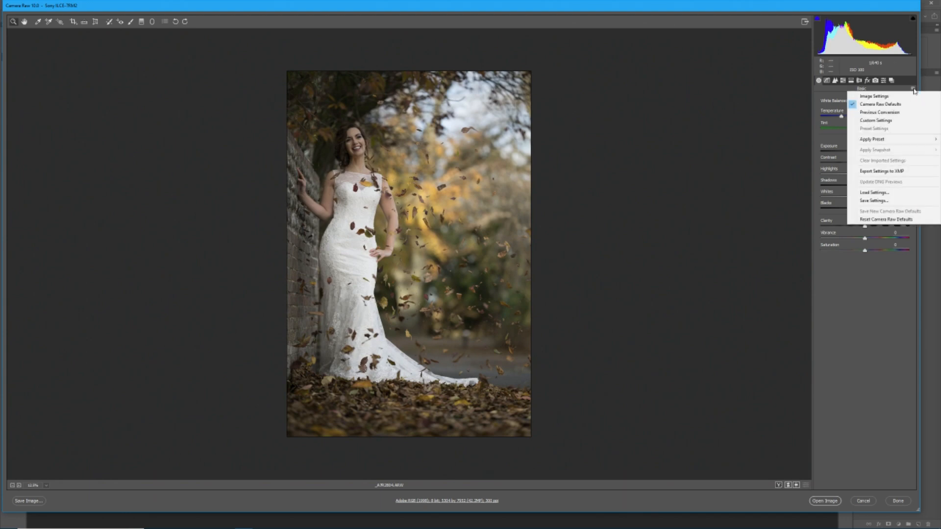
click(887, 97)
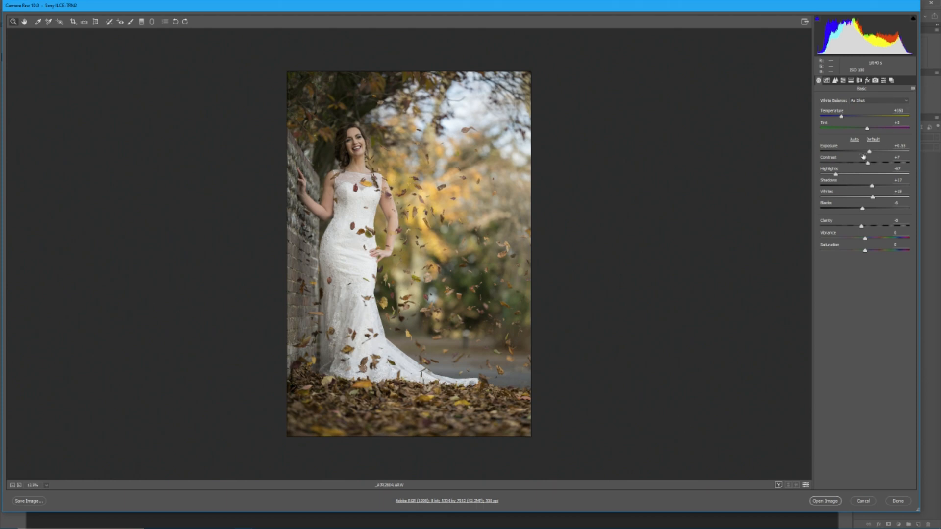
click(913, 88)
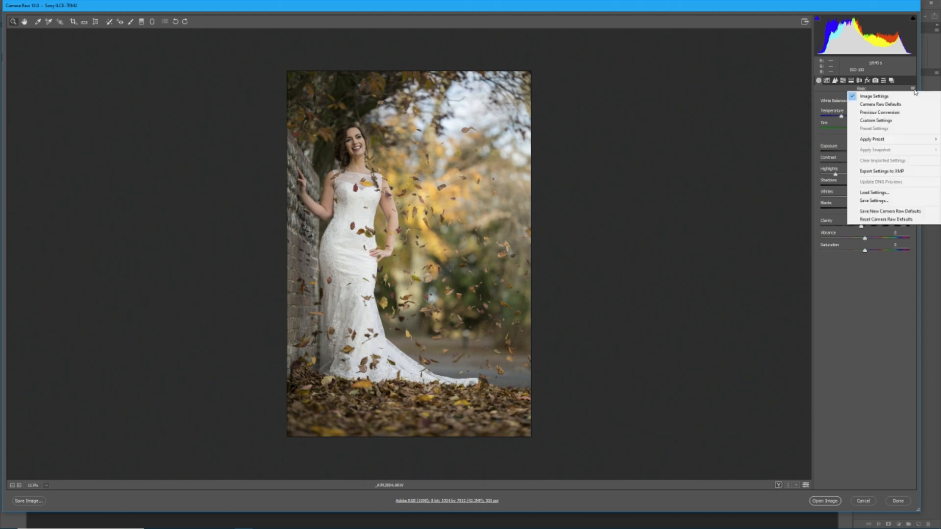
click(888, 104)
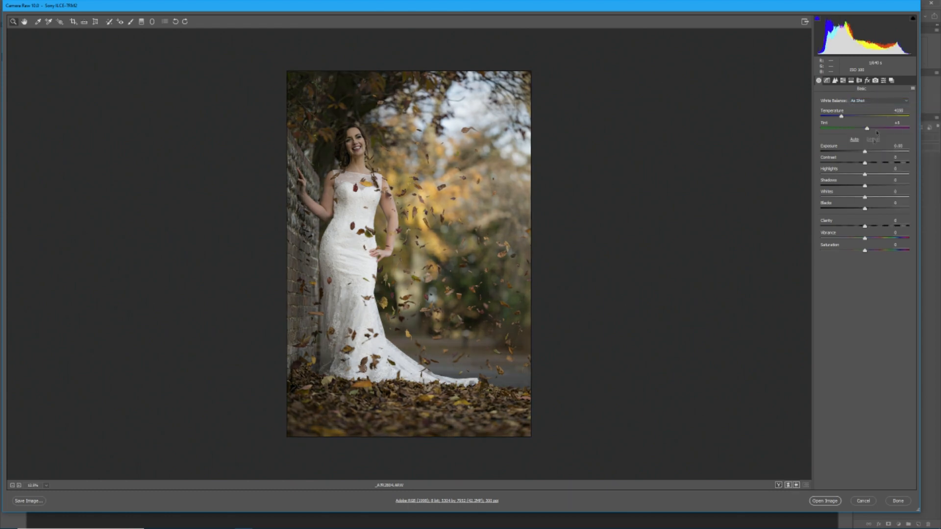
click(913, 88)
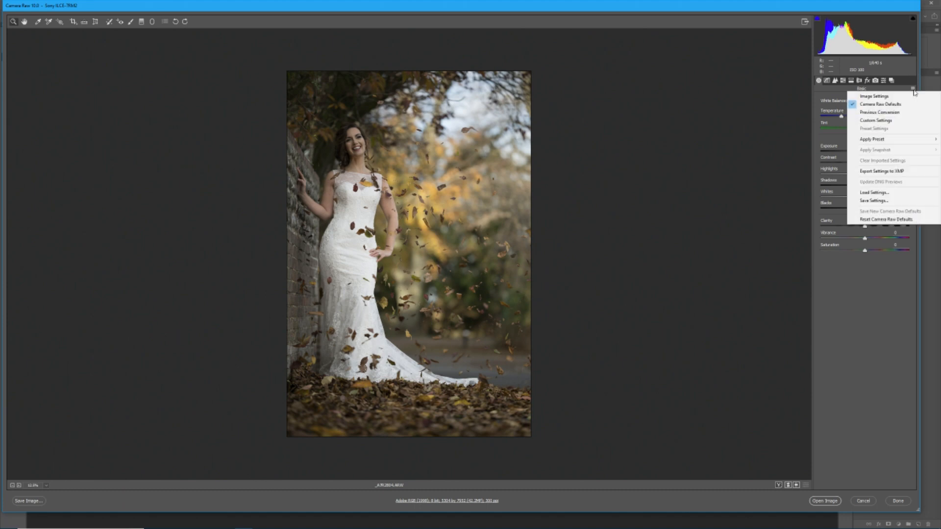
click(876, 94)
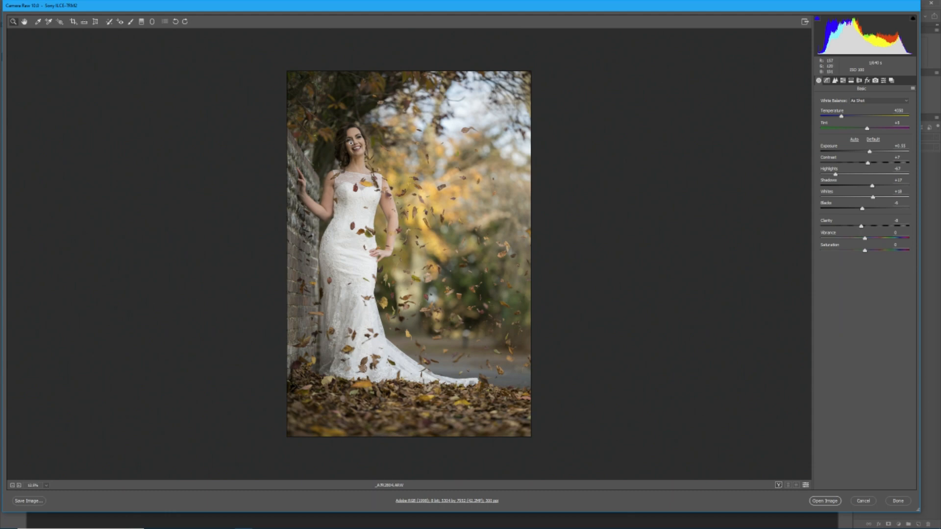
Check the dress and leaves in the adjusted raw photo and open the image in Photoshop
click(360, 288)
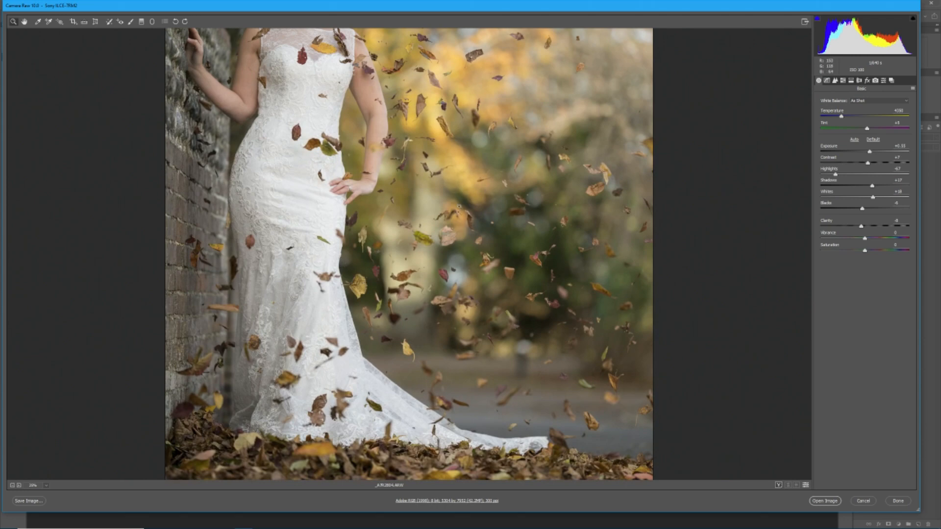
drag(453, 190, 447, 253)
scroll(448, 254, down, 3)
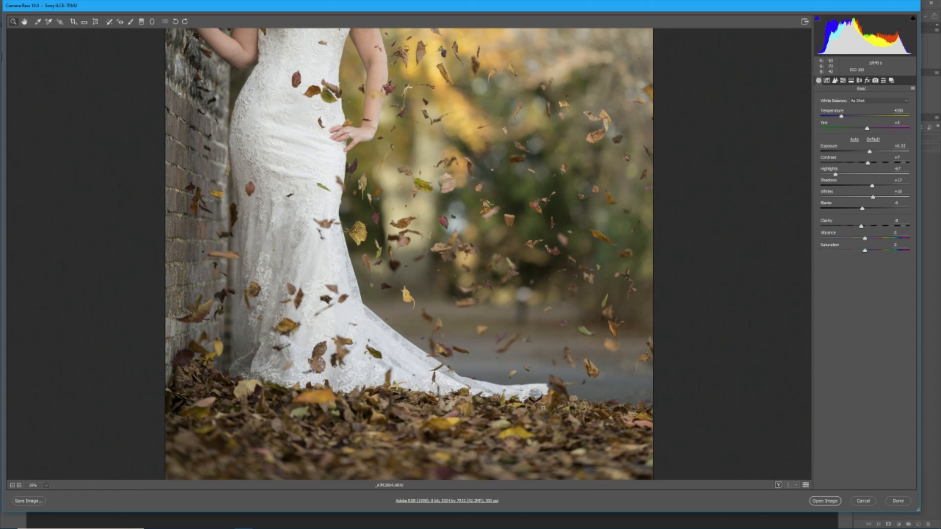
click(12, 485)
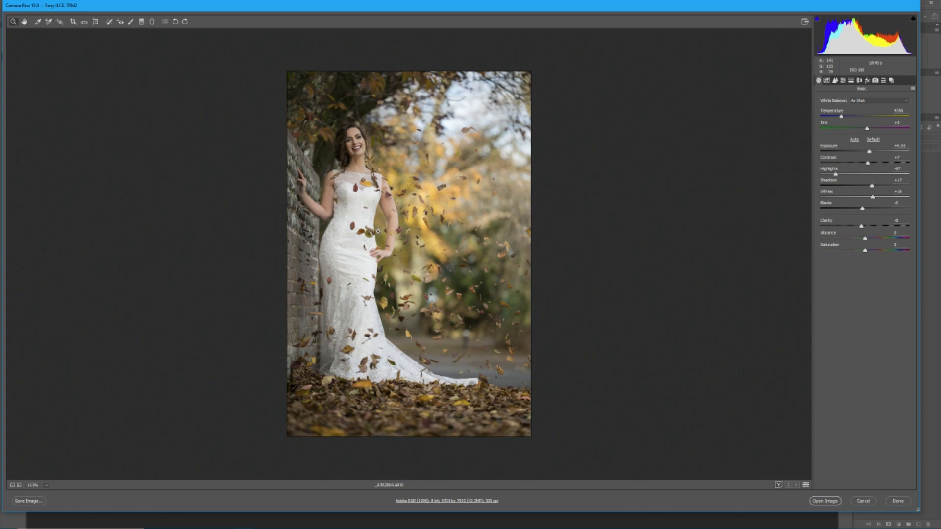
click(824, 501)
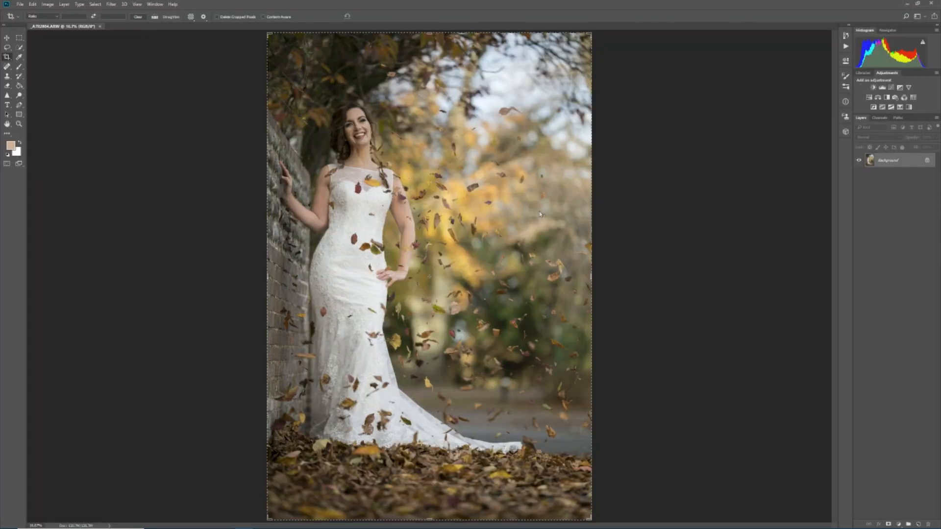
Try Auto Tone on the photo and undo it
click(48, 4)
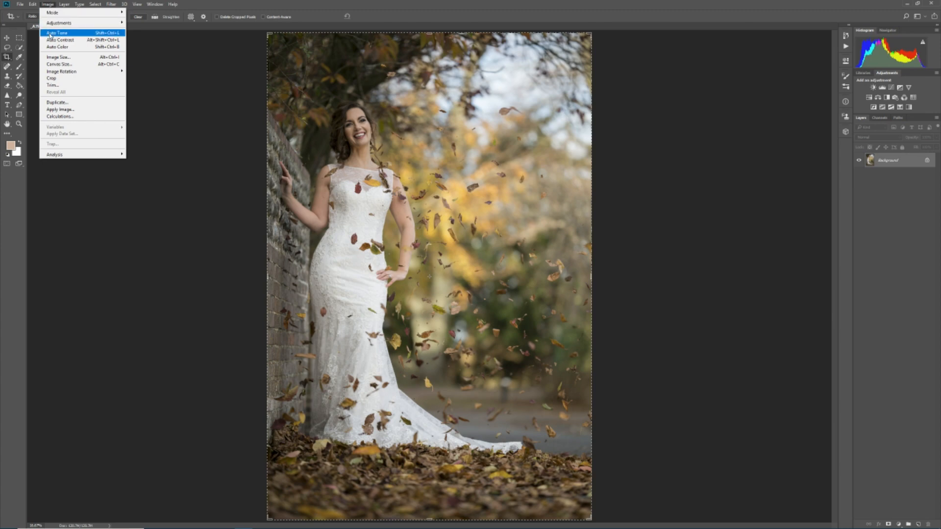
click(50, 33)
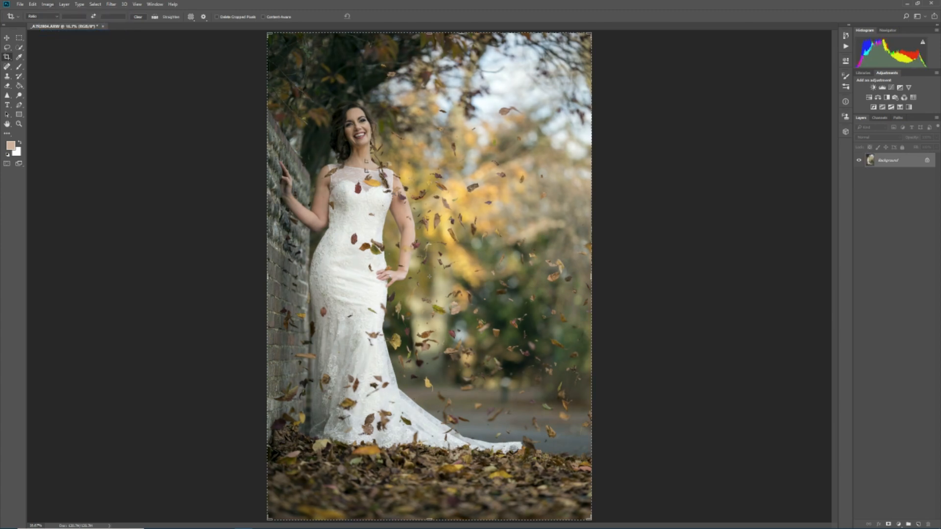
click(32, 4)
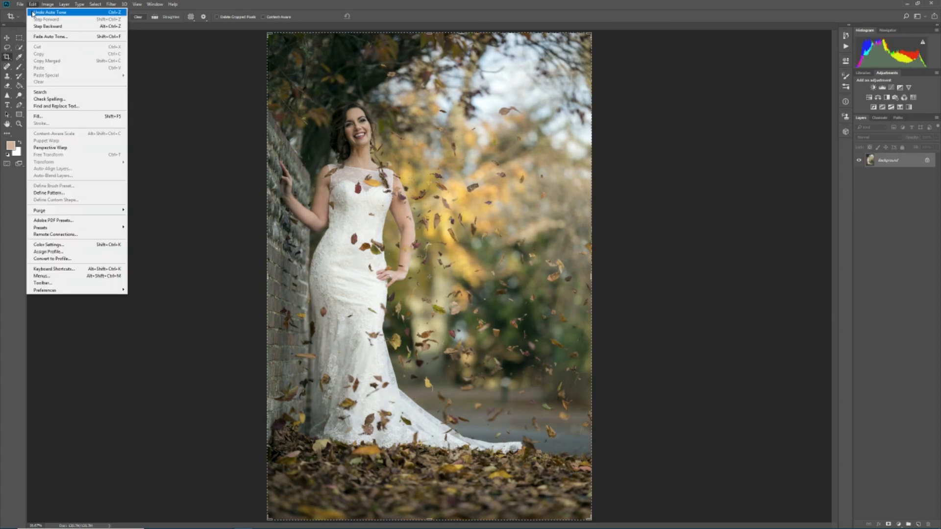
click(33, 13)
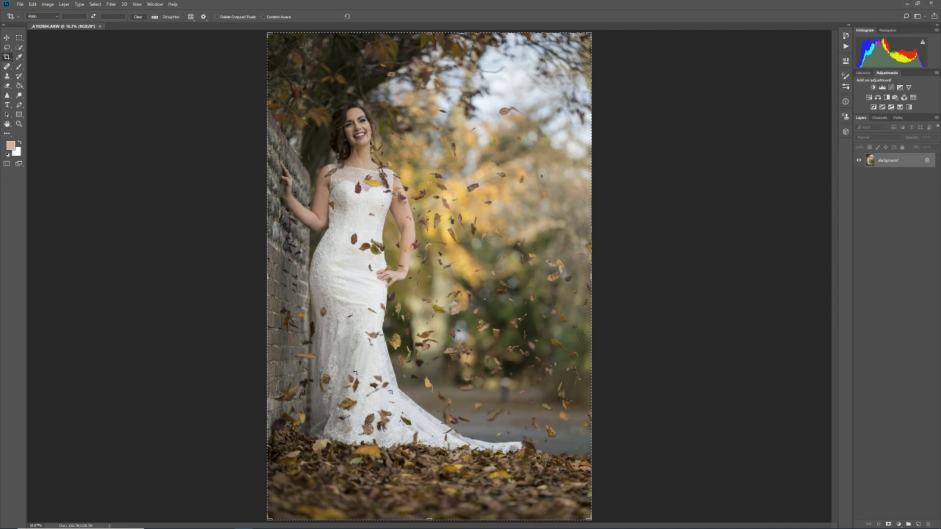
Lighten the midtones of the dark background greenery beside the bride with the Dodge tool
click(20, 96)
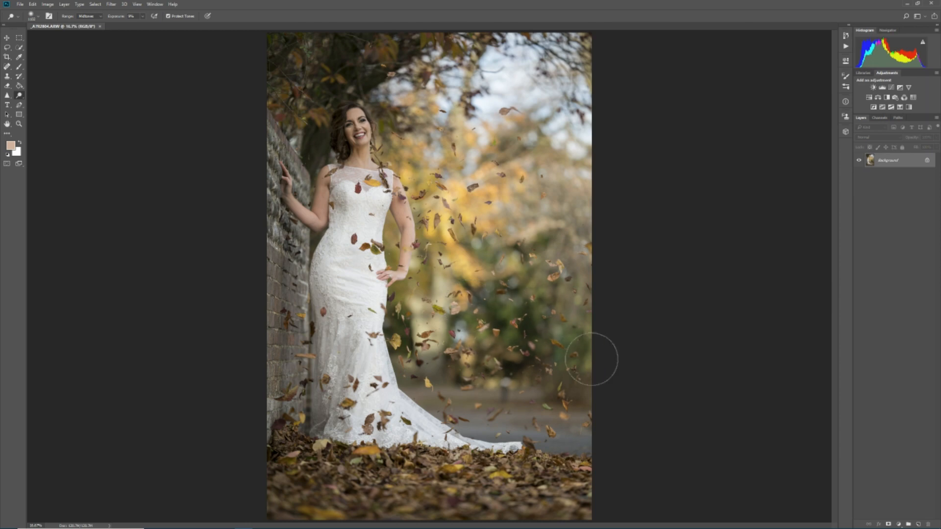
mouse_move(558, 370)
mouse_down()
mouse_move(511, 320)
mouse_move(569, 360)
mouse_up()
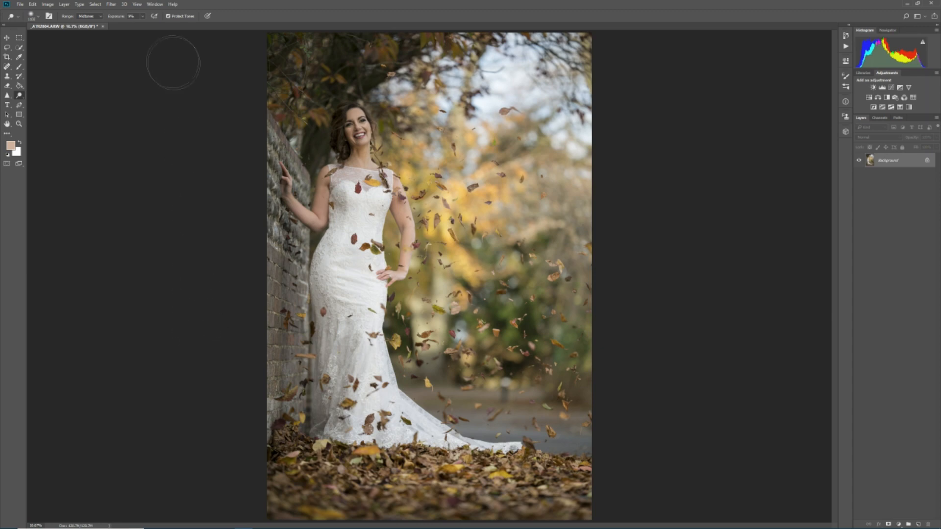
Retouch a small area of the background among the falling leaves with the Spot Healing Brush in Content-Aware mode
right_click(7, 66)
click(51, 77)
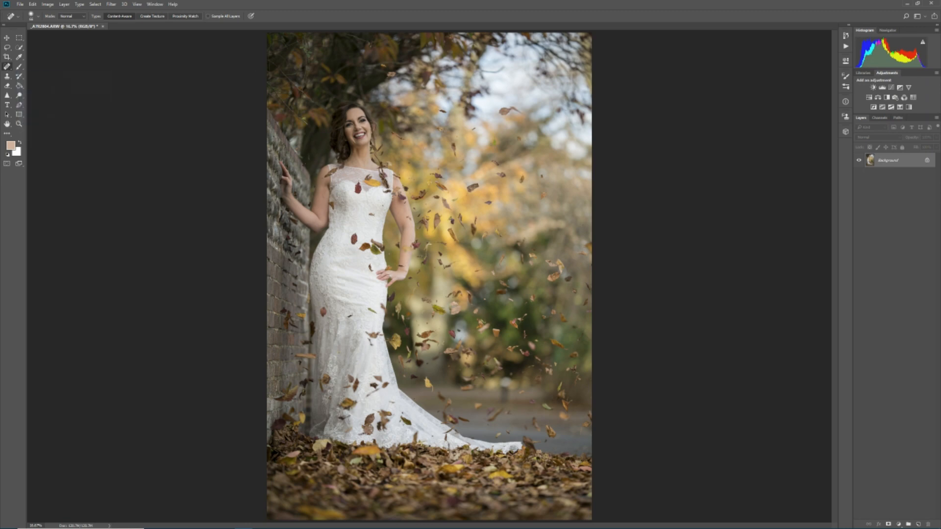
scroll(459, 143, up, 8)
drag(459, 191, 471, 182)
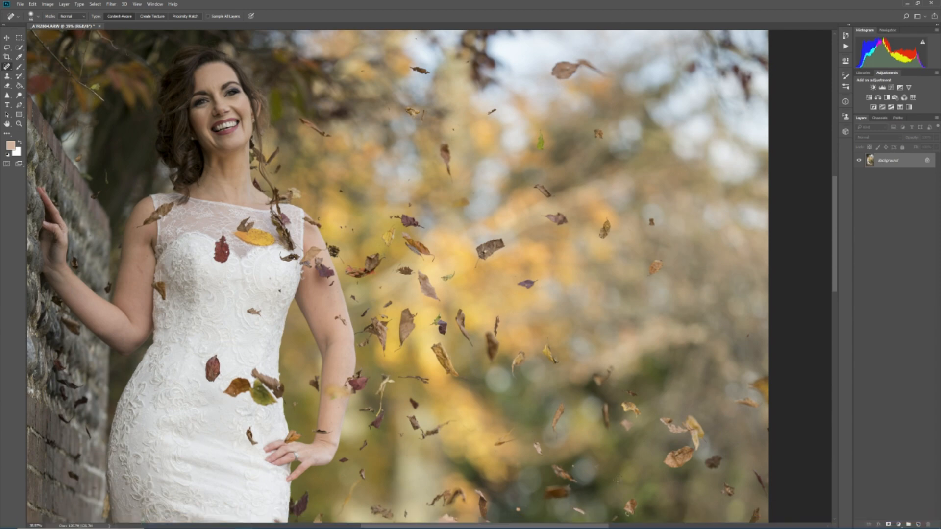
Review the retouched photo from the face down to the fallen leaves and close the document
scroll(619, 480, down, 5)
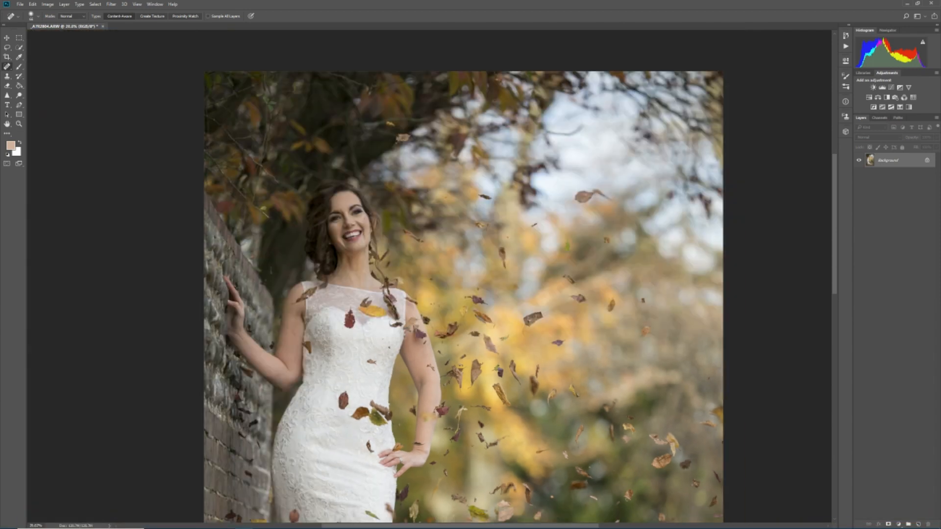
scroll(618, 480, down, 2)
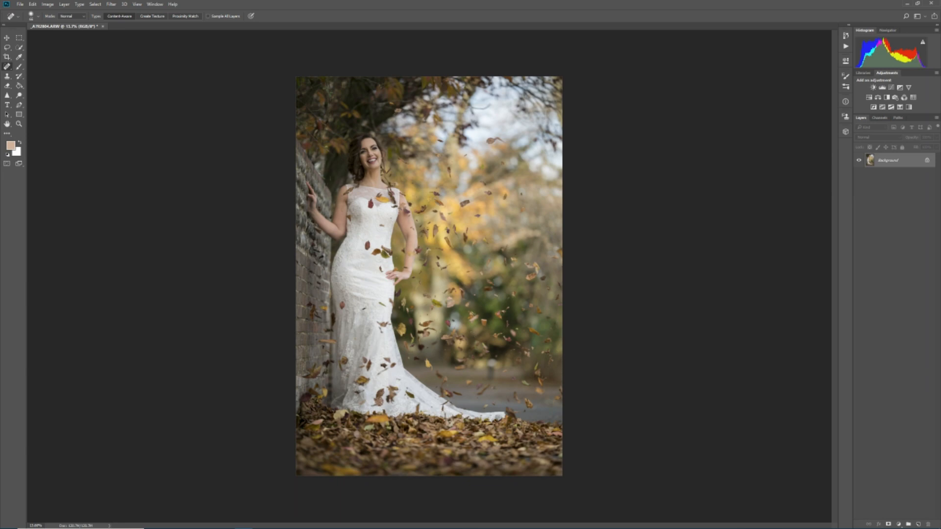
scroll(429, 274, up, 1)
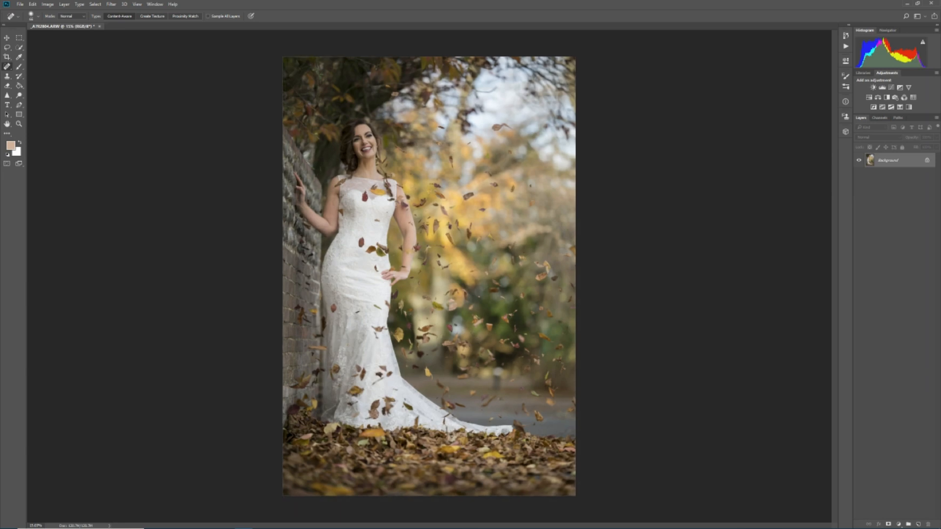
scroll(554, 422, up, 4)
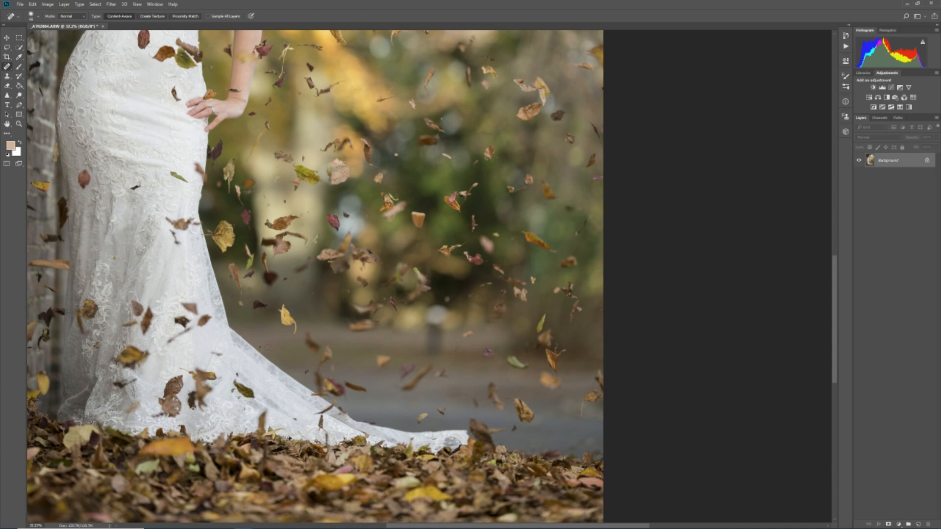
scroll(311, 303, down, 2)
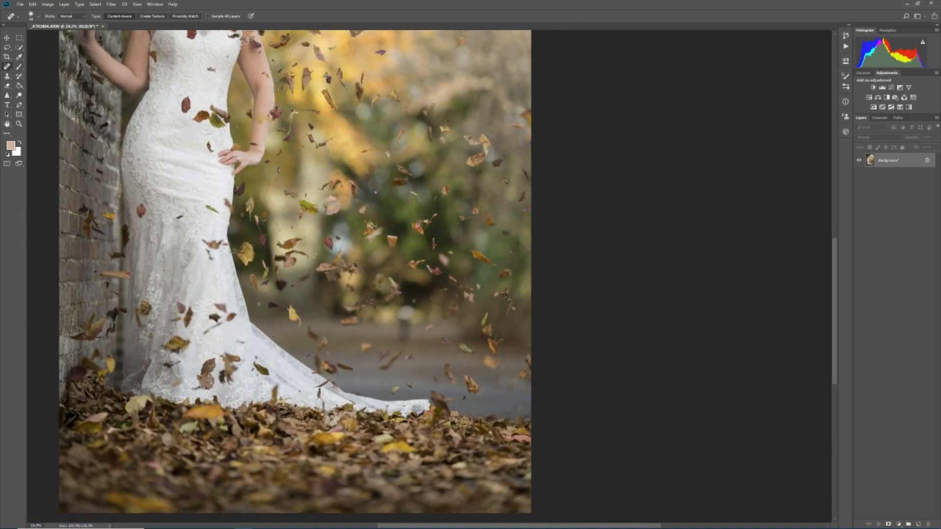
scroll(311, 304, down, 2)
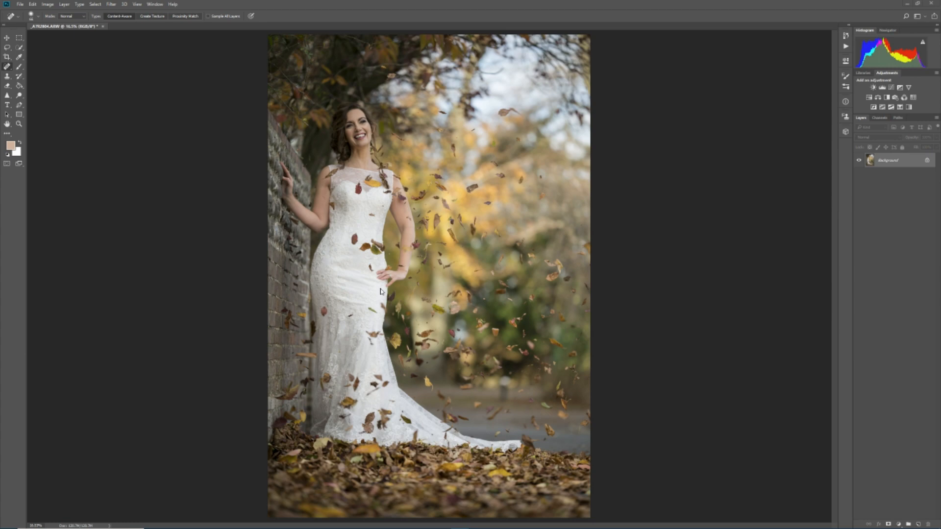
click(103, 26)
click(471, 196)
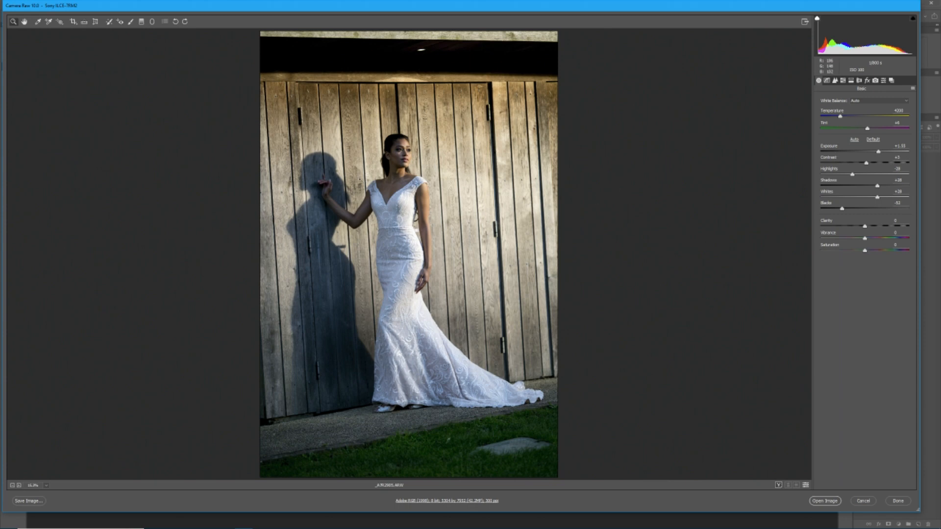
Apply Camera Raw Defaults to the photo of the bride against the wooden doors and inspect her unedited exposure up close
click(912, 89)
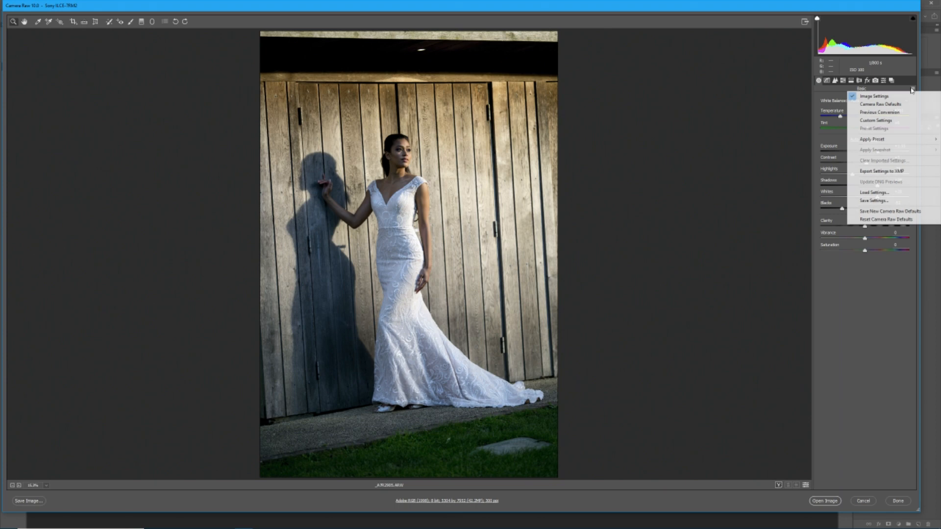
click(876, 104)
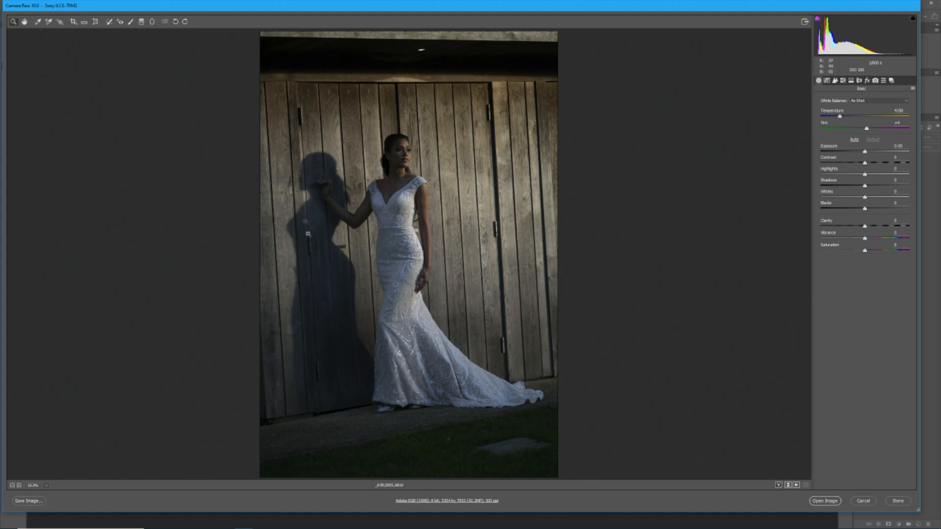
click(346, 243)
click(345, 243)
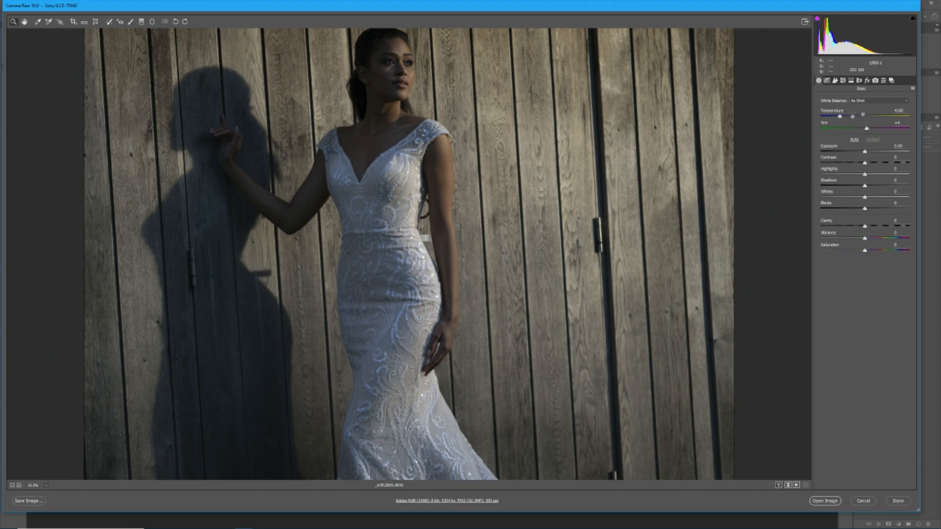
Restore the Image Settings adjustments on the raw photo of the bride against the wooden doors, view it whole and open it in Photoshop
click(913, 89)
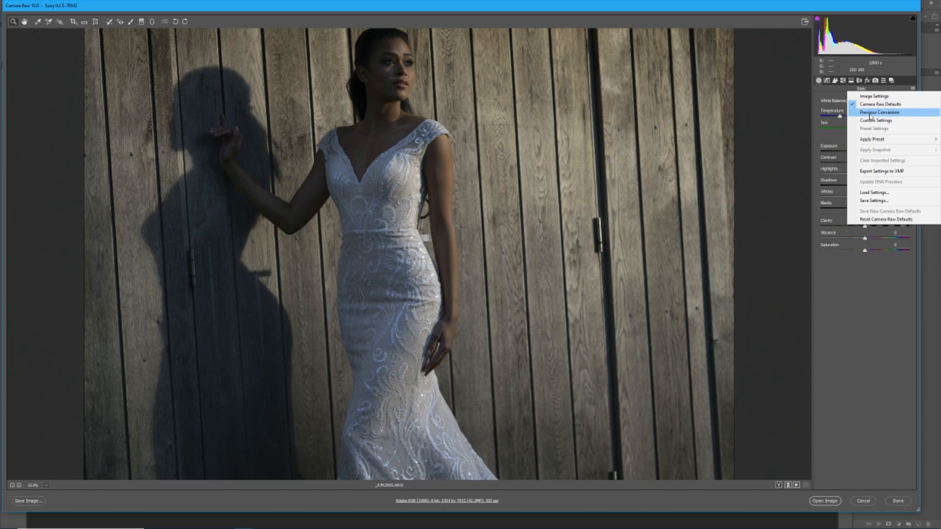
click(866, 97)
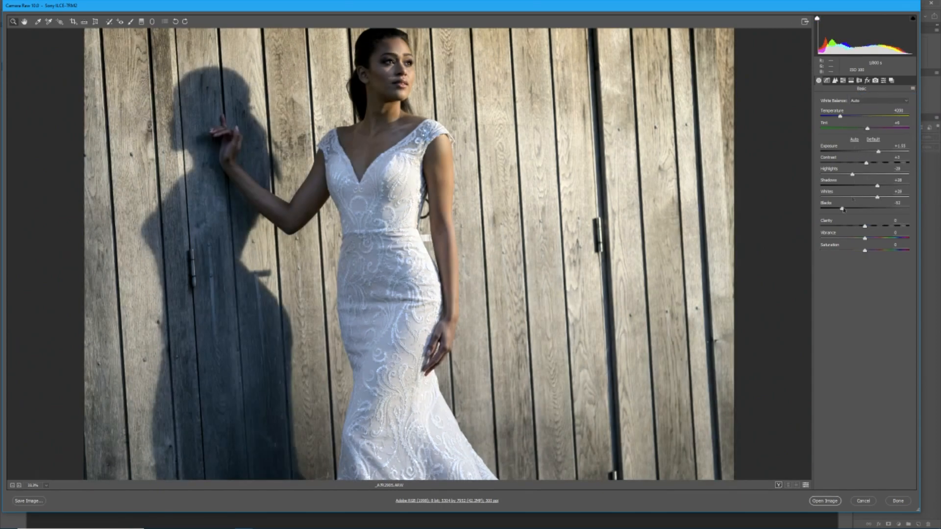
scroll(495, 273, down, 3)
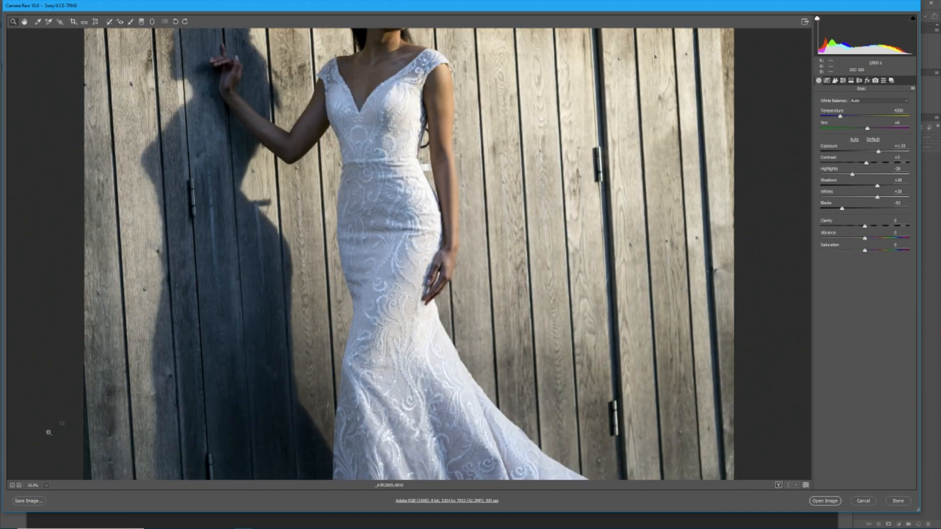
click(12, 485)
click(13, 486)
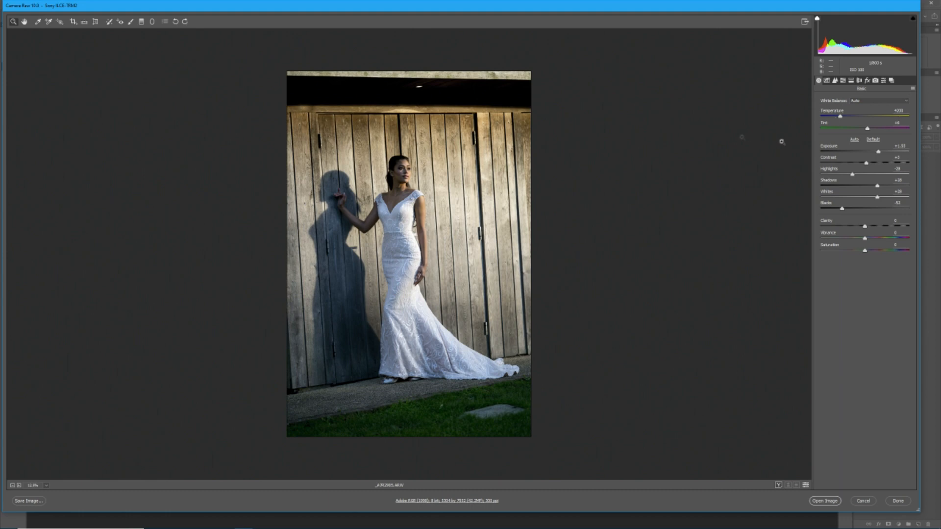
click(825, 501)
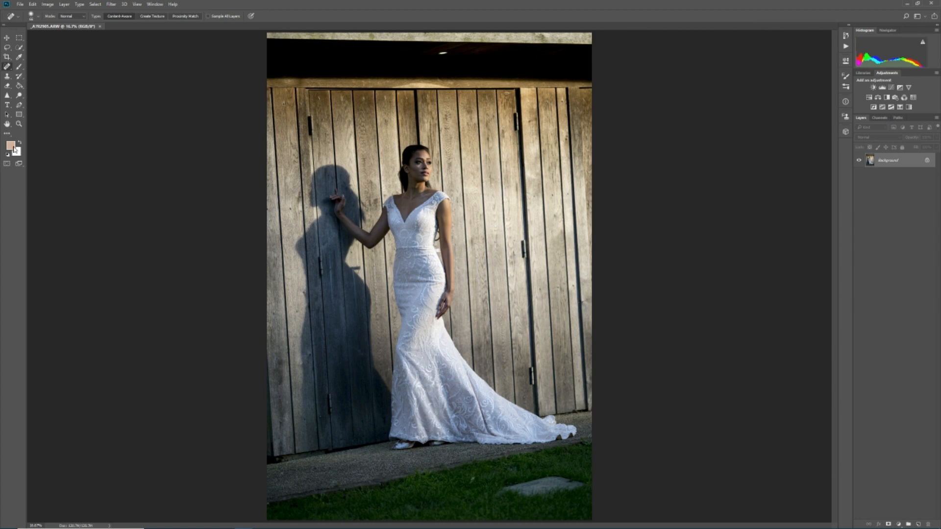
Crop the photo with a slight rotation, tightening the sides and trimming the dark roof above the doors and the grass below
click(7, 57)
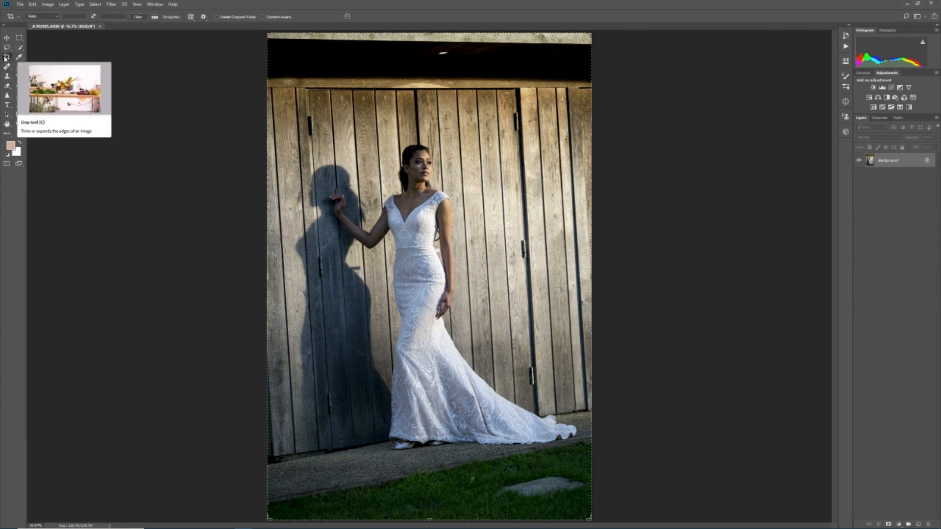
key(ctrl+minus)
drag(591, 82, 552, 108)
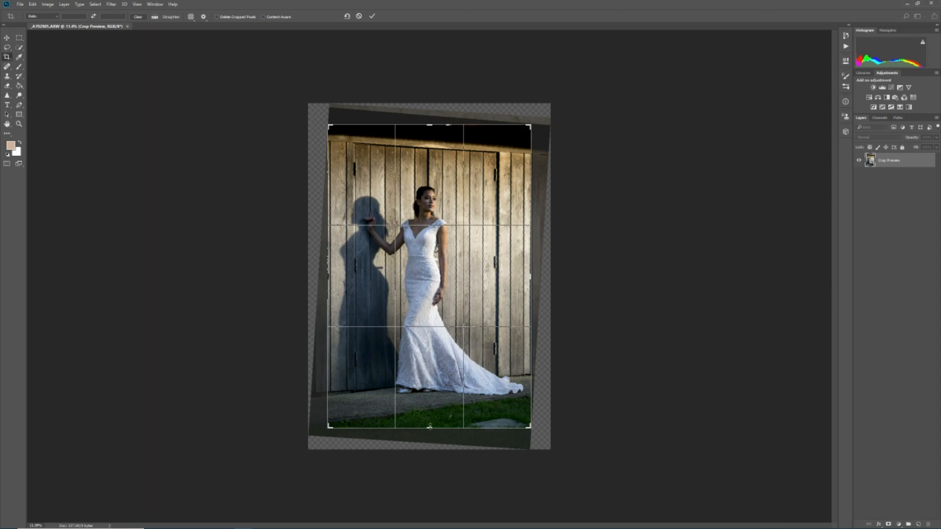
drag(429, 426, 431, 420)
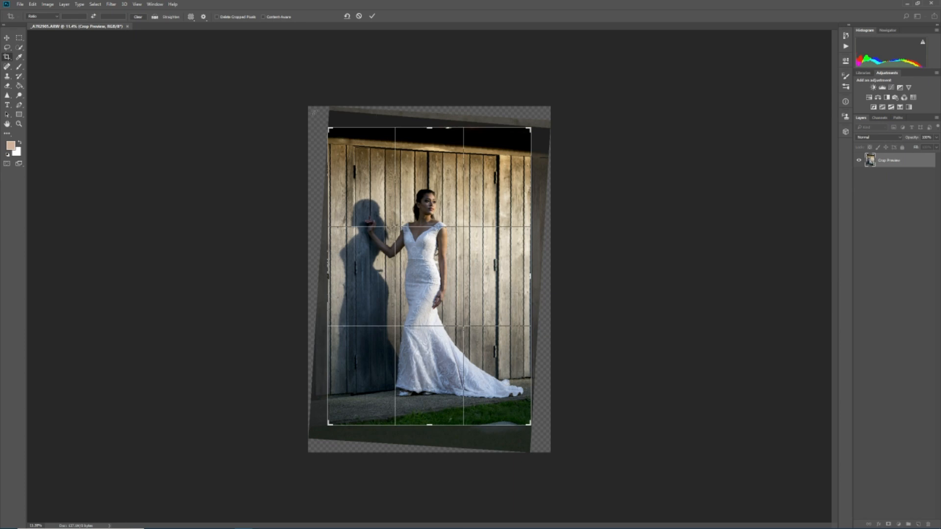
drag(430, 128, 432, 135)
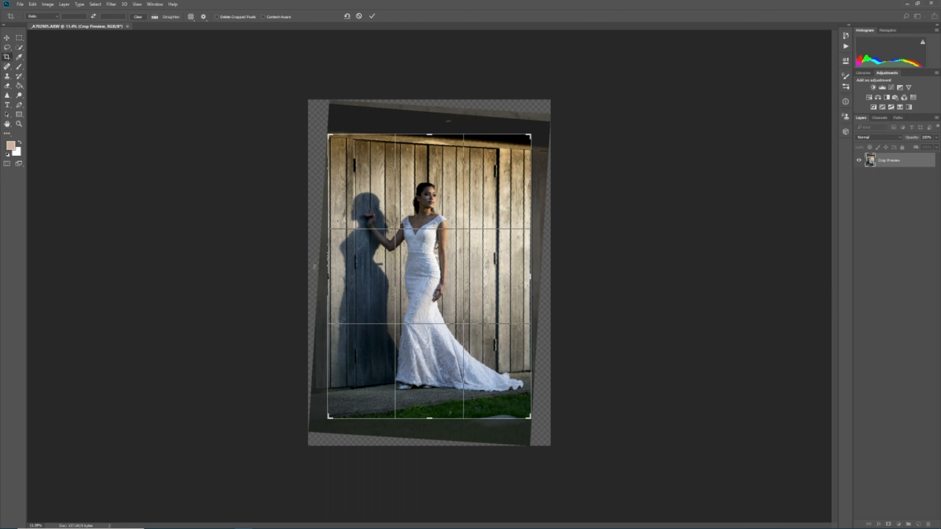
click(374, 17)
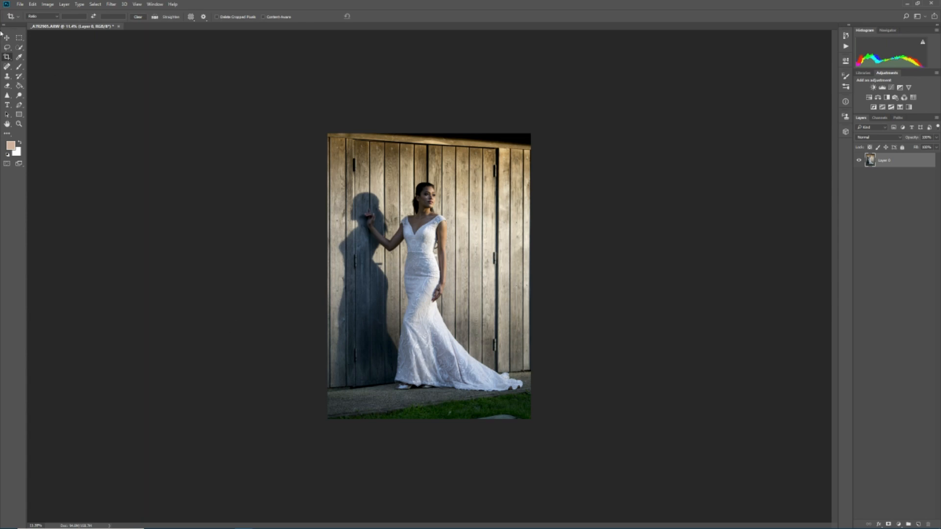
Remove the shadow of the door handle beside the bride's waist shadow using the Clone Stamp with a smaller brush
click(6, 67)
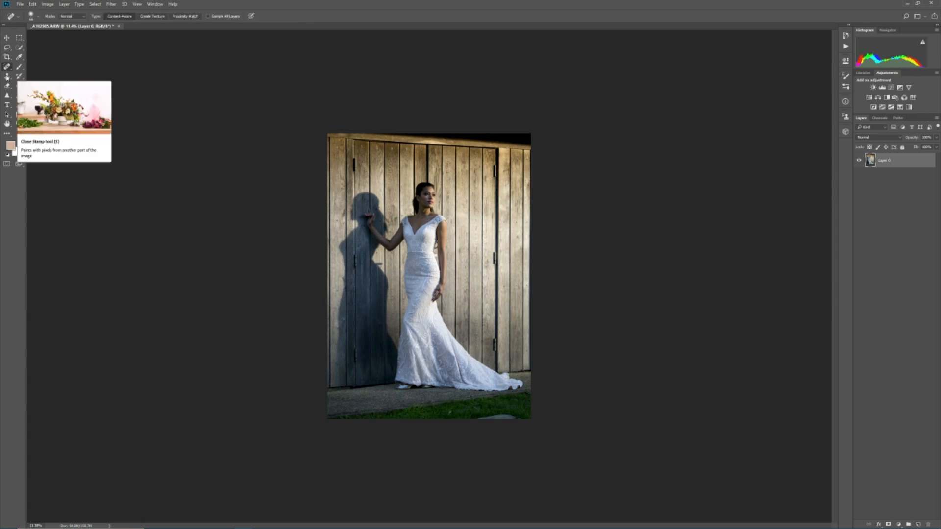
click(7, 77)
scroll(385, 262, up, 8)
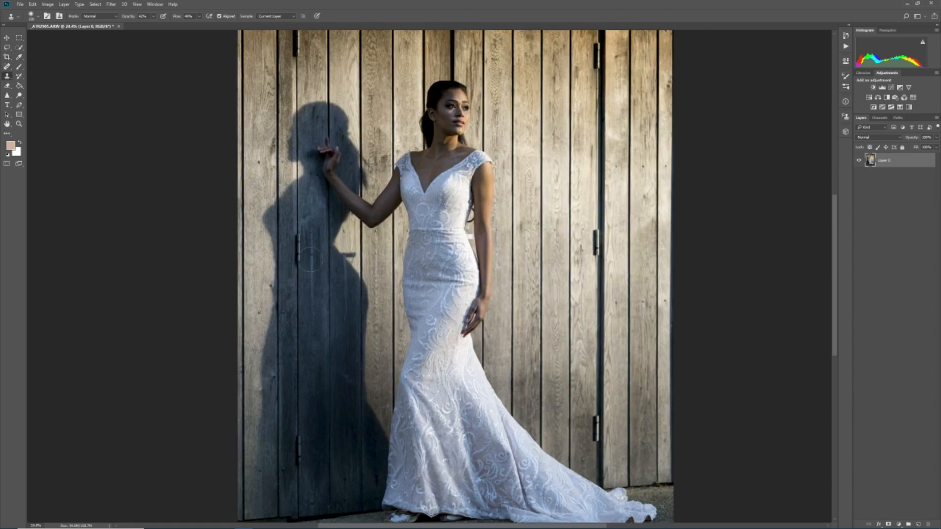
scroll(326, 257, up, 3)
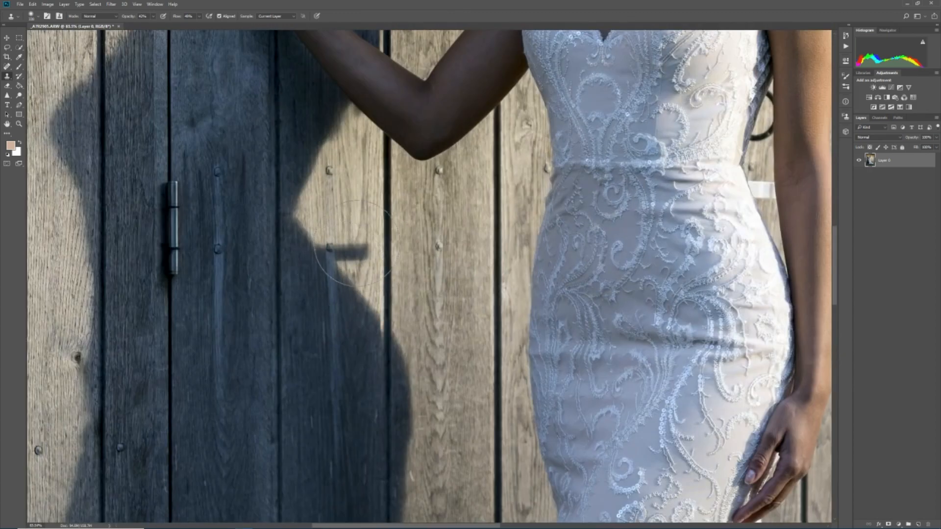
drag(350, 243, 384, 282)
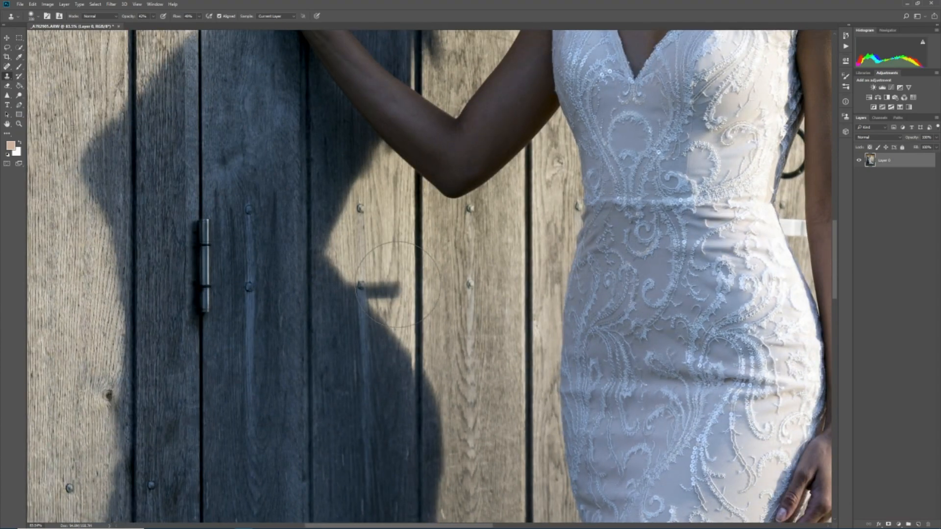
right_click(418, 287)
click(452, 282)
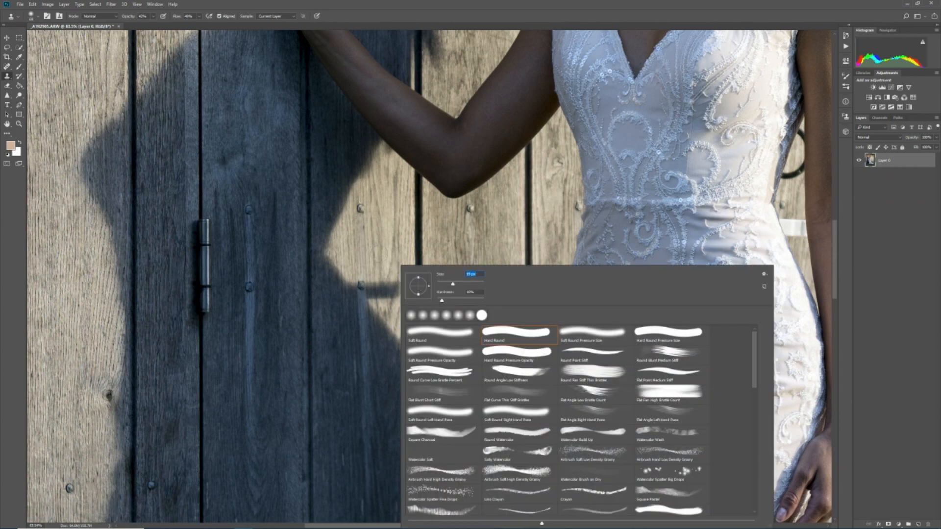
key(Return)
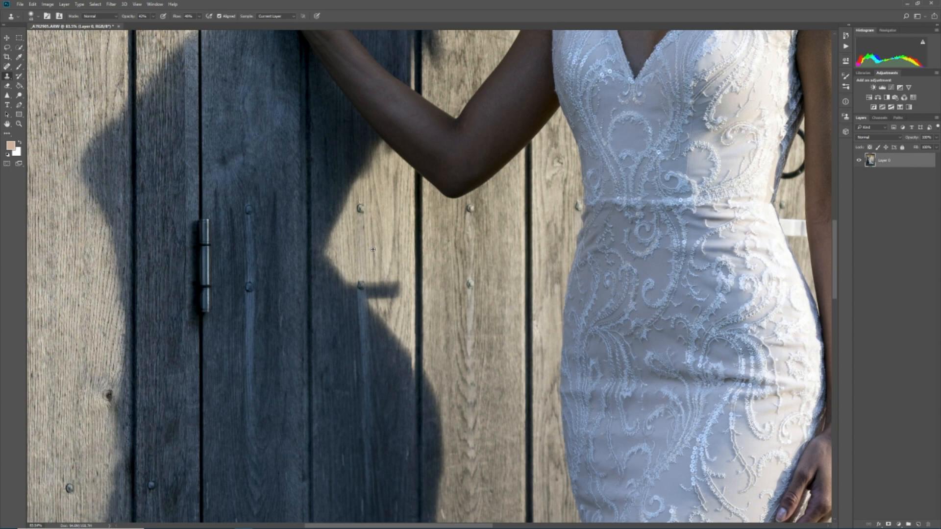
mouse_move(375, 291)
mouse_down()
mouse_move(396, 291)
mouse_move(367, 294)
mouse_up()
click(370, 293)
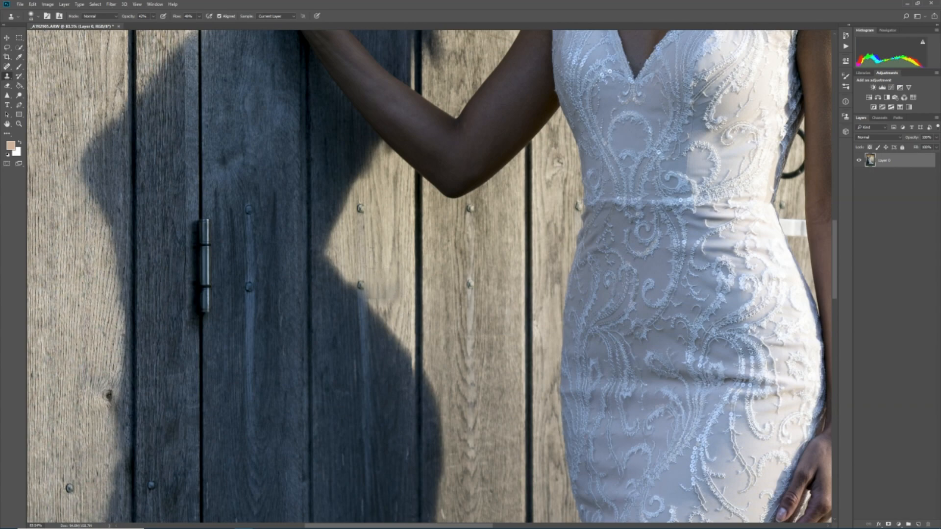
key(ctrl+0)
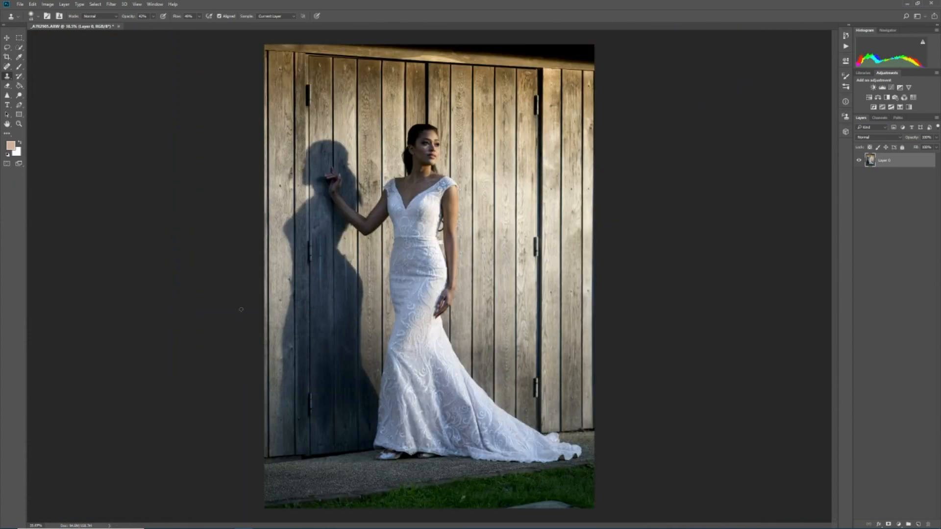
drag(343, 263, 381, 268)
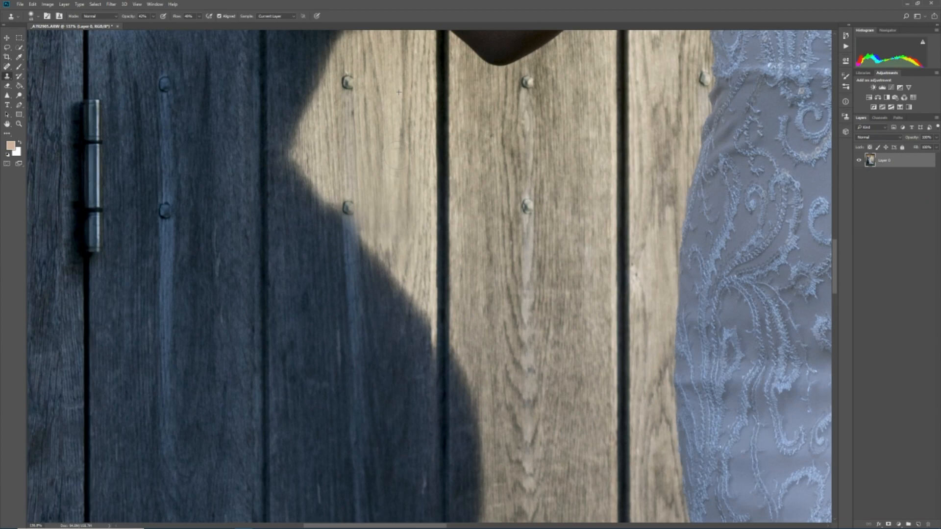
Clone clean wood over the part of the white strip nearest the bride's arm, between her waist and elbow, with a small brush
scroll(221, 233, down, 6)
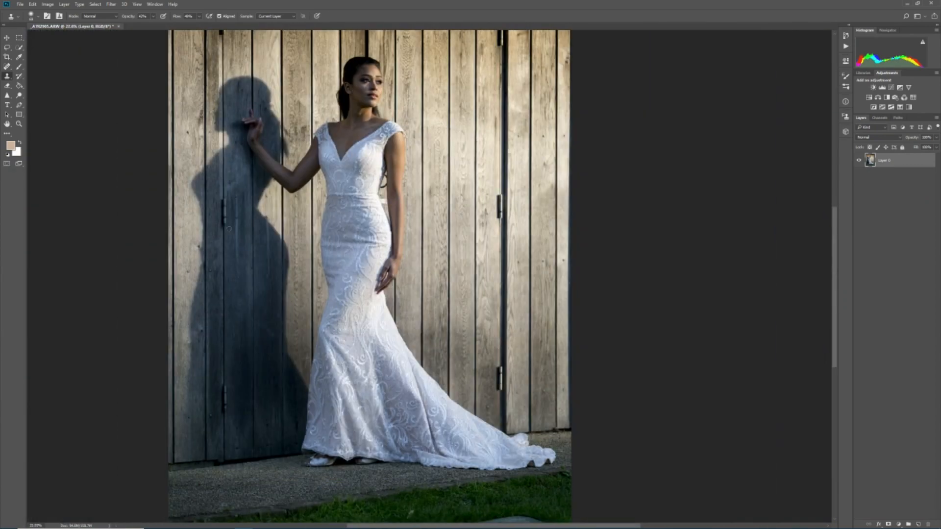
scroll(198, 226, up, 2)
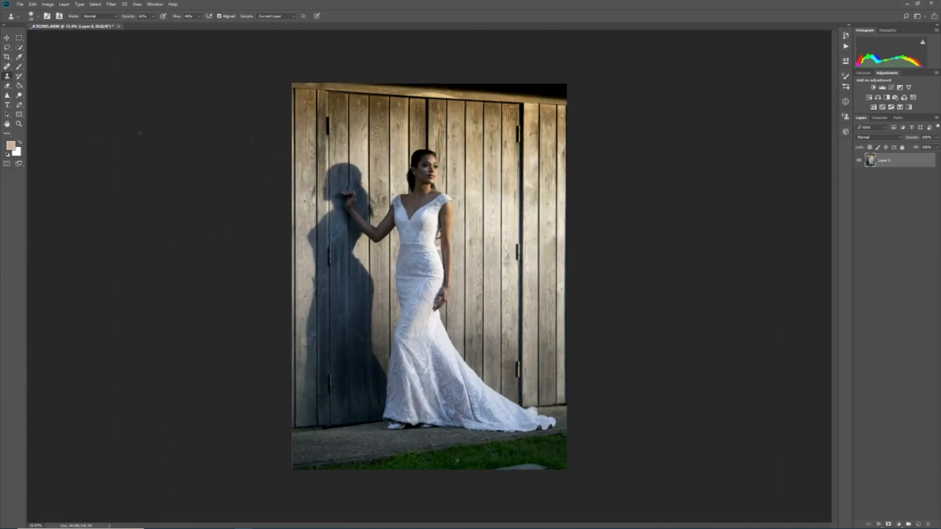
scroll(410, 266, up, 8)
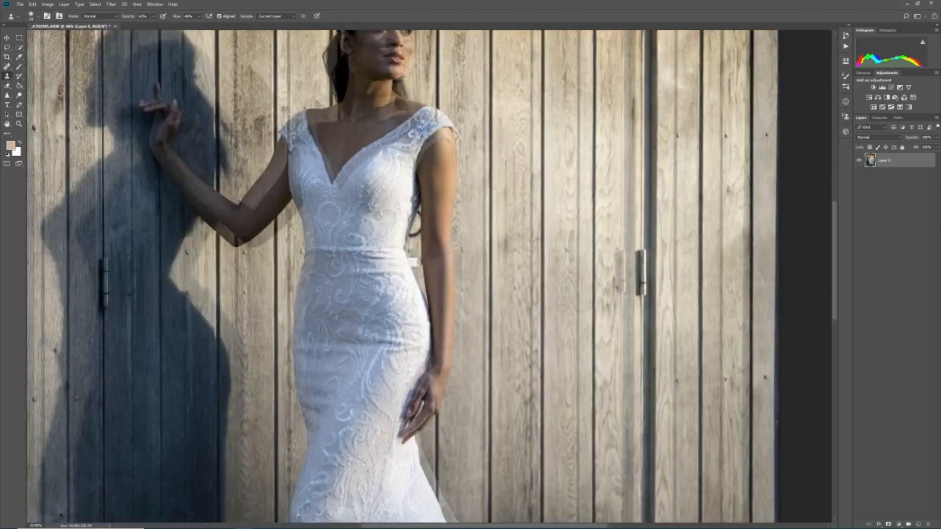
scroll(411, 267, up, 2)
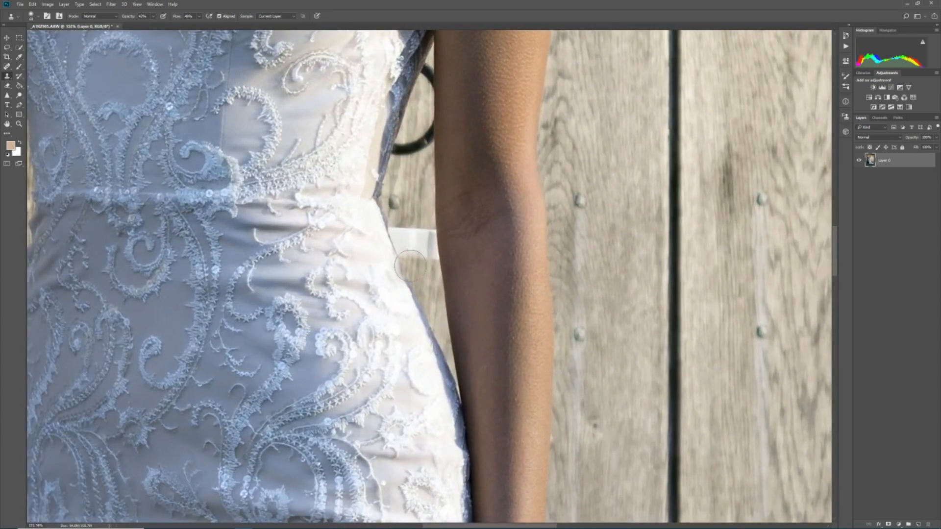
click(412, 215)
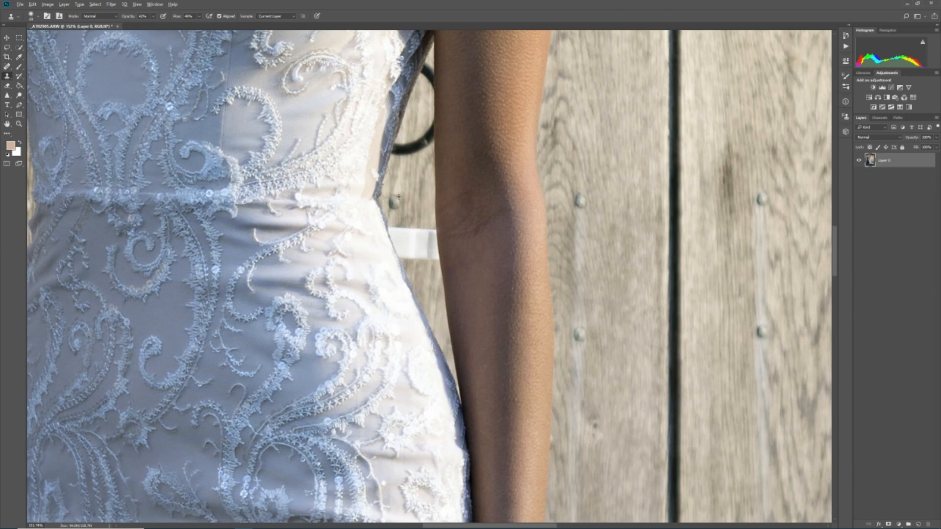
alt+click(412, 181)
right_click(415, 222)
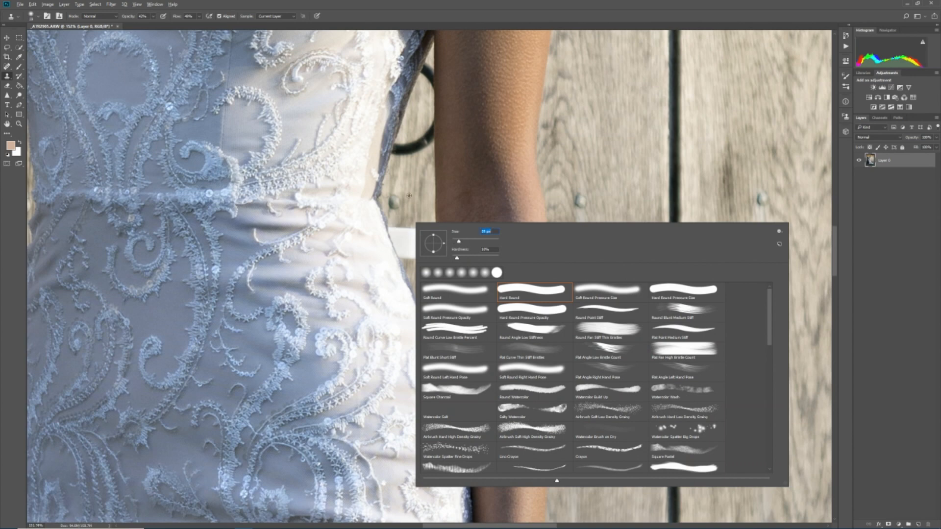
alt+click(409, 192)
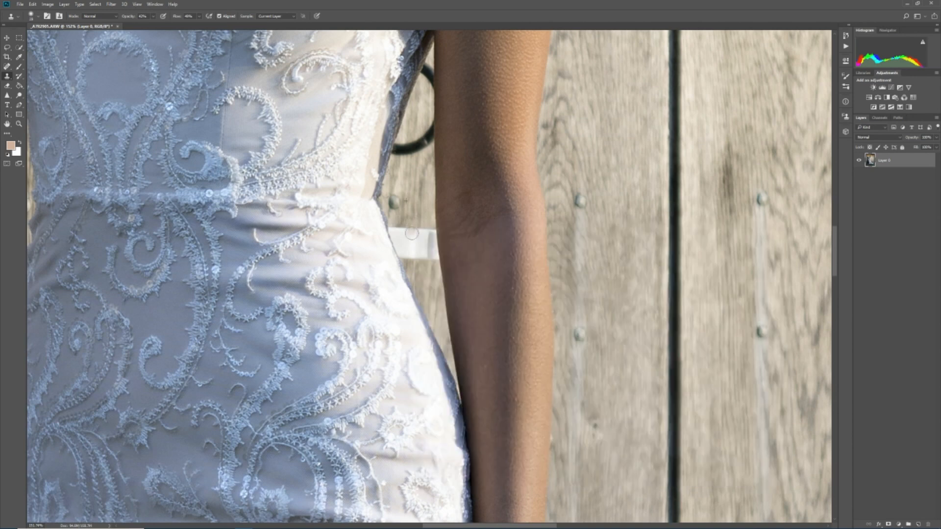
mouse_move(415, 228)
mouse_down()
mouse_move(417, 240)
mouse_move(425, 229)
mouse_move(424, 247)
mouse_up()
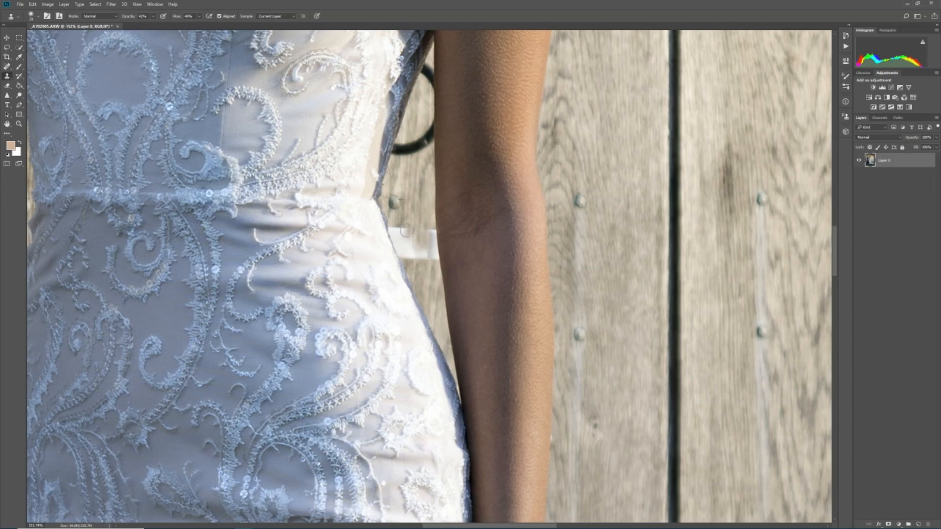
click(417, 246)
click(420, 250)
mouse_move(422, 248)
mouse_down()
mouse_move(417, 190)
mouse_move(432, 257)
mouse_move(428, 231)
mouse_up()
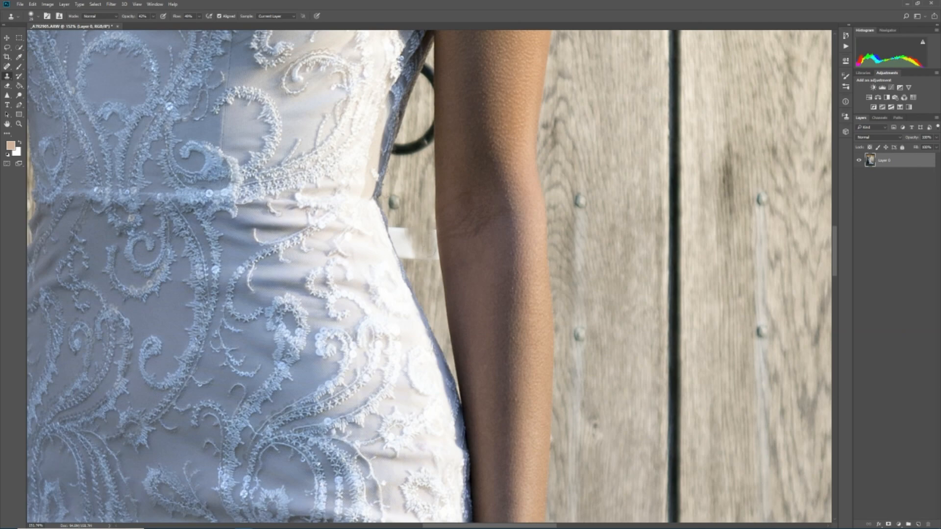
Reduce the Clone Stamp brush size and clean up the remains of the white strip along the edge of the arm
scroll(429, 247, up, 4)
right_click(439, 240)
drag(475, 259, 479, 258)
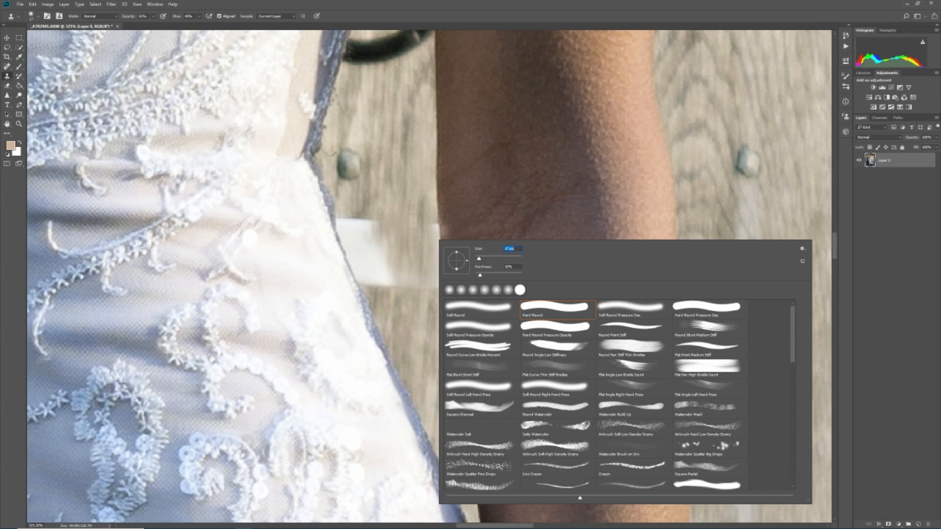
key(Return)
mouse_move(432, 229)
mouse_down()
mouse_move(435, 283)
mouse_move(431, 243)
mouse_up()
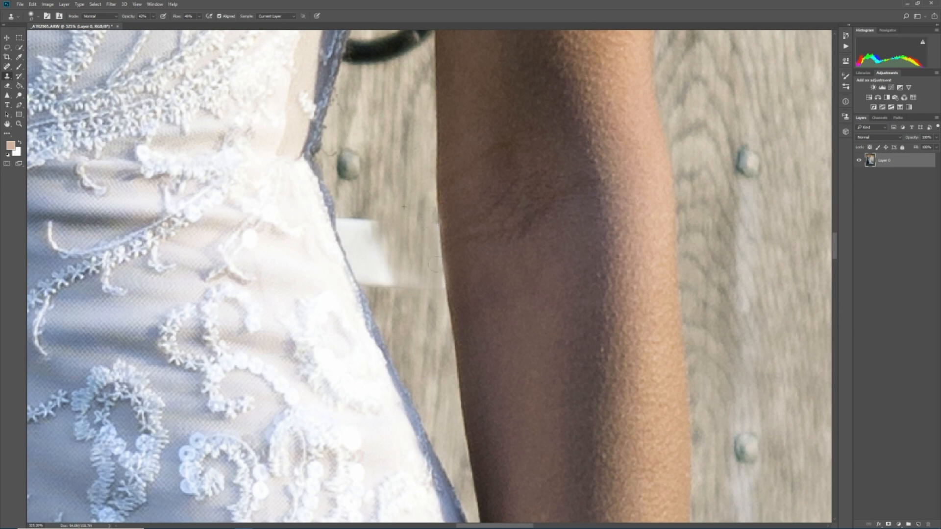
Clone wood grain sampled from above and below over the middle of the white strip, working toward the dress
alt+click(386, 142)
mouse_move(381, 217)
mouse_down()
mouse_move(382, 247)
mouse_move(378, 205)
mouse_move(372, 236)
mouse_move(380, 258)
mouse_move(383, 241)
mouse_move(392, 287)
mouse_move(404, 269)
mouse_move(411, 274)
mouse_move(412, 285)
mouse_move(392, 280)
mouse_up()
alt+click(410, 352)
mouse_move(405, 321)
mouse_down()
mouse_move(398, 256)
mouse_move(405, 292)
mouse_move(409, 238)
mouse_move(407, 309)
mouse_move(408, 279)
mouse_move(379, 260)
mouse_move(391, 297)
mouse_move(371, 280)
mouse_up()
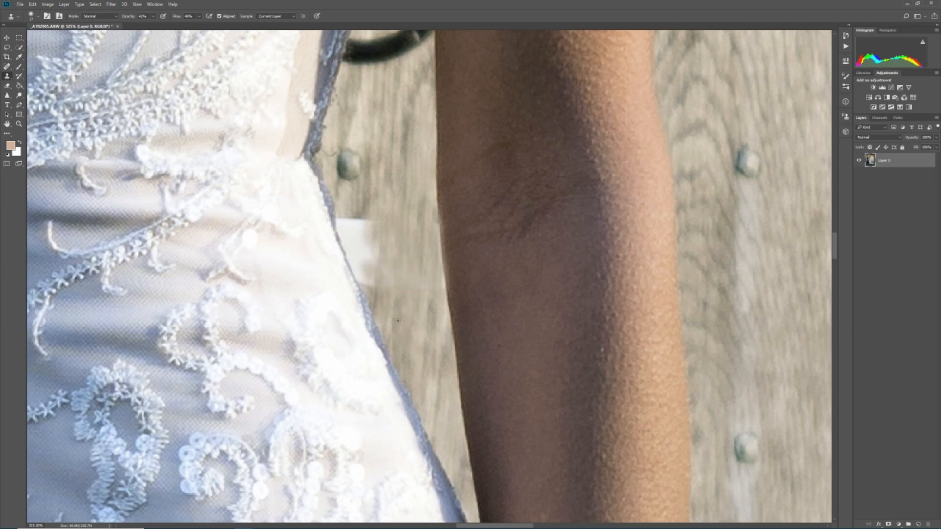
Clone wood grain over the last of the white strip along the edge of the dress at the waist
alt+click(382, 102)
mouse_move(373, 204)
mouse_down()
mouse_move(371, 237)
mouse_move(368, 220)
mouse_move(360, 242)
mouse_move(343, 225)
mouse_up()
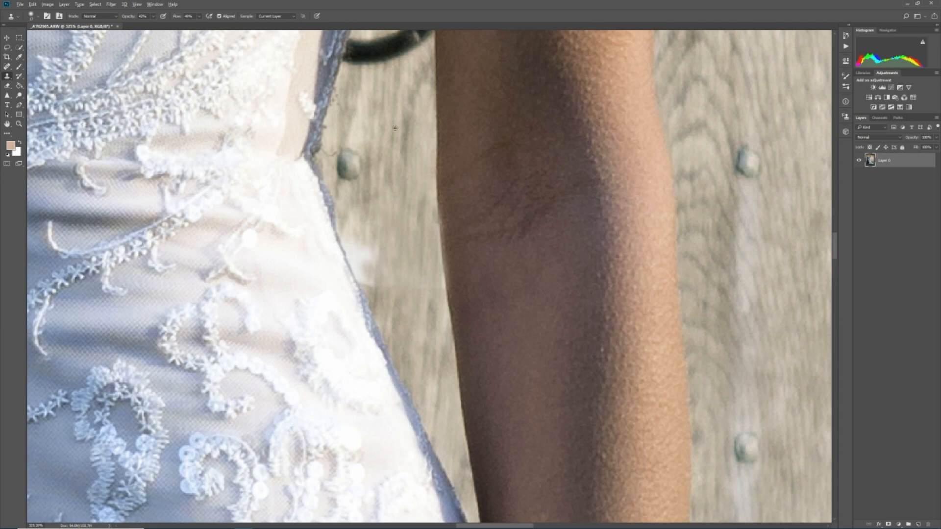
drag(373, 218, 364, 258)
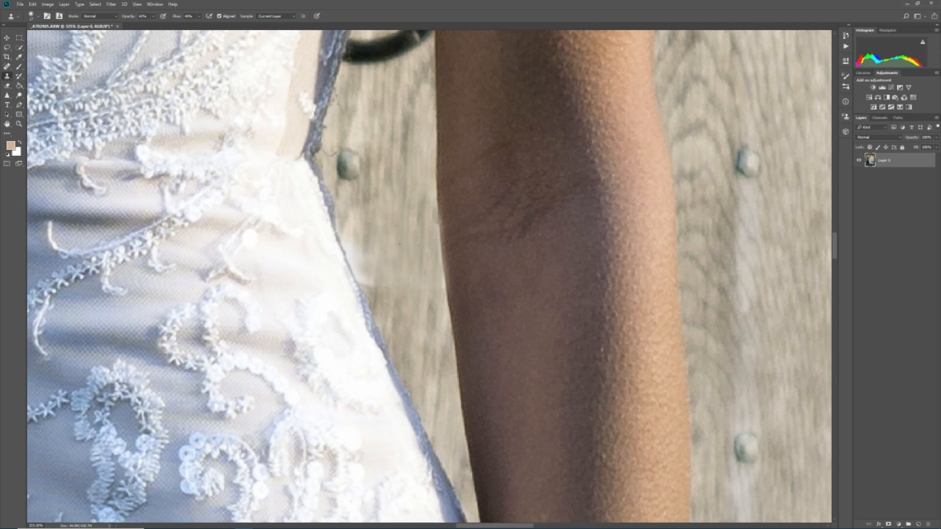
alt+click(404, 343)
mouse_move(358, 257)
mouse_down()
mouse_move(353, 223)
mouse_move(345, 231)
mouse_move(372, 299)
mouse_up()
drag(363, 241, 371, 255)
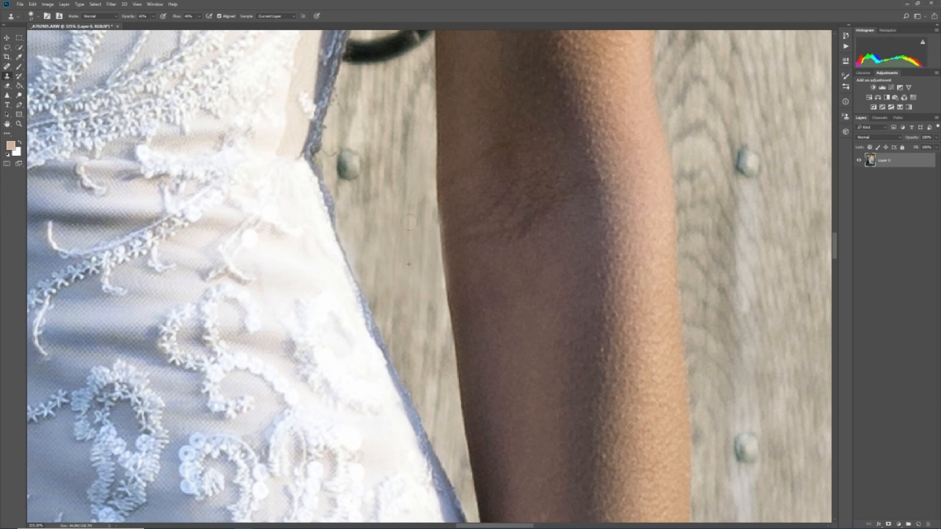
scroll(401, 259, down, 10)
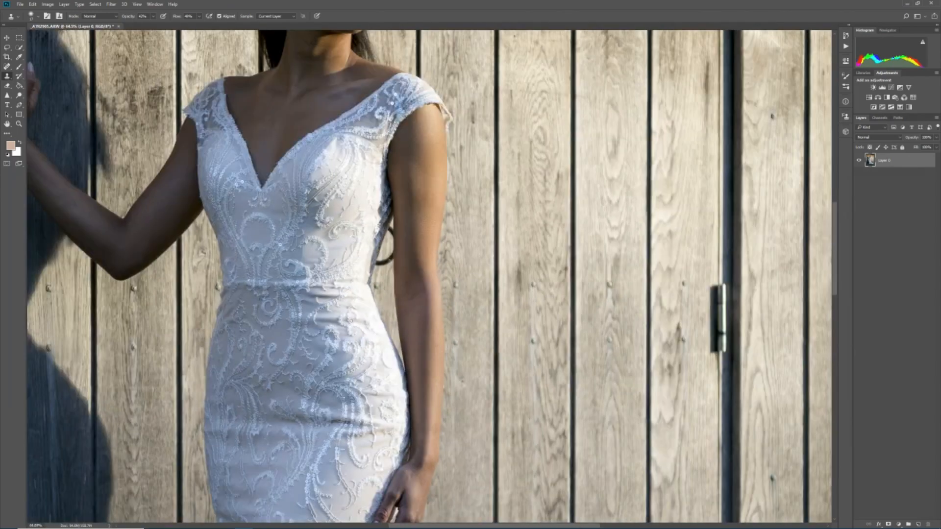
Inspect the cloned area between the bride's waist and arm, both close up and in the context of the whole photo
scroll(487, 257, down, 4)
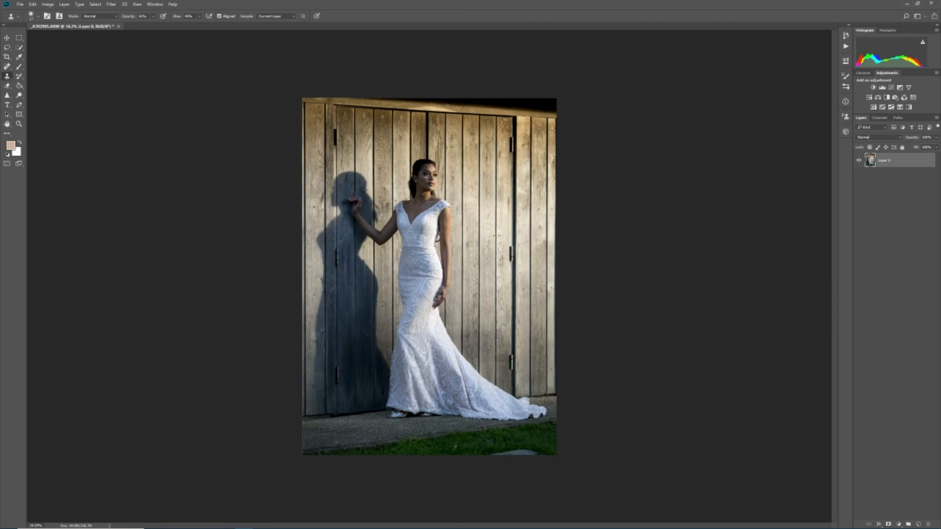
scroll(436, 255, up, 4)
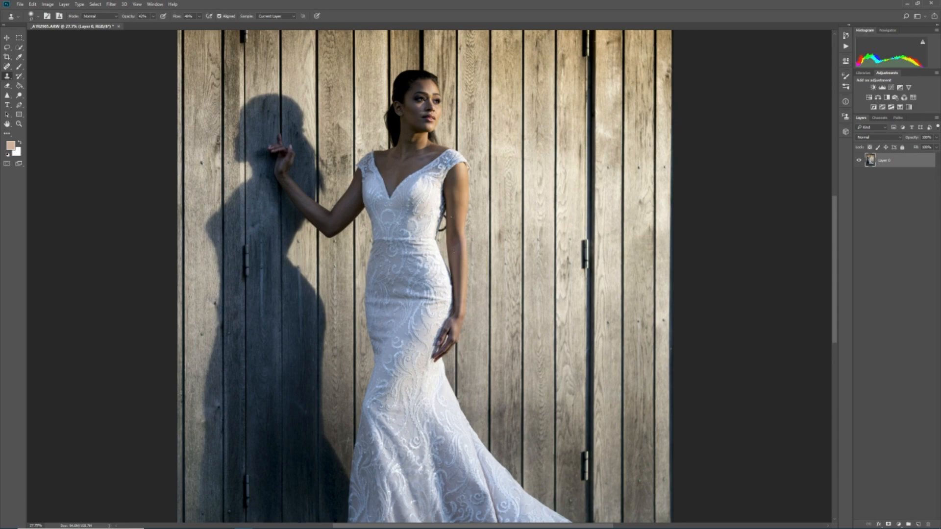
scroll(443, 223, up, 4)
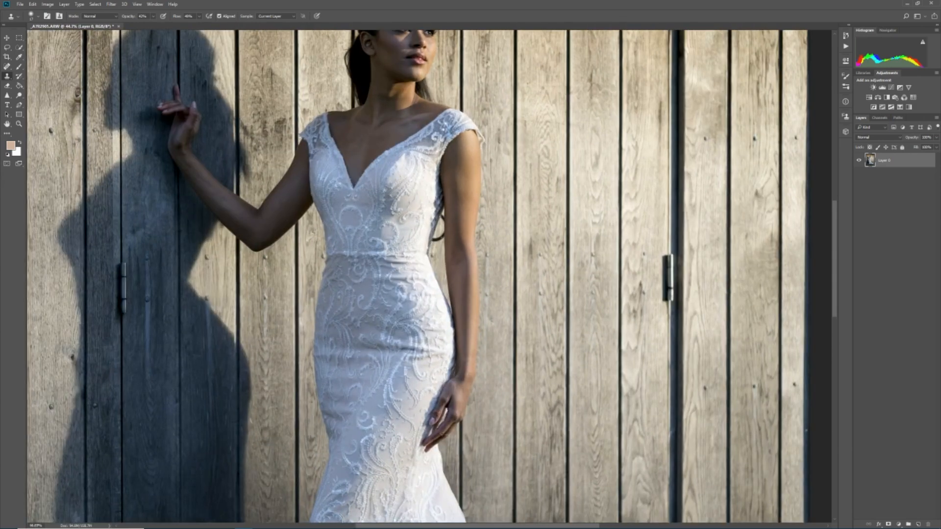
scroll(435, 236, up, 3)
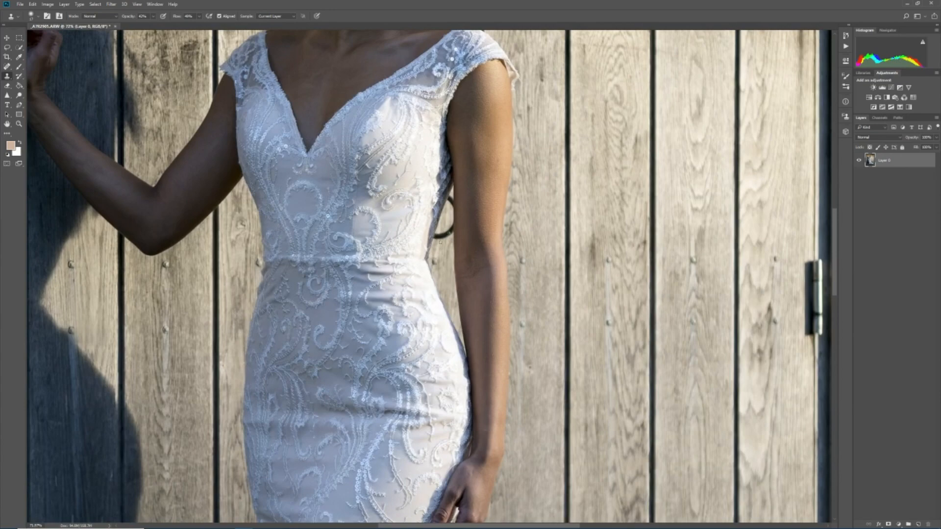
scroll(441, 237, down, 3)
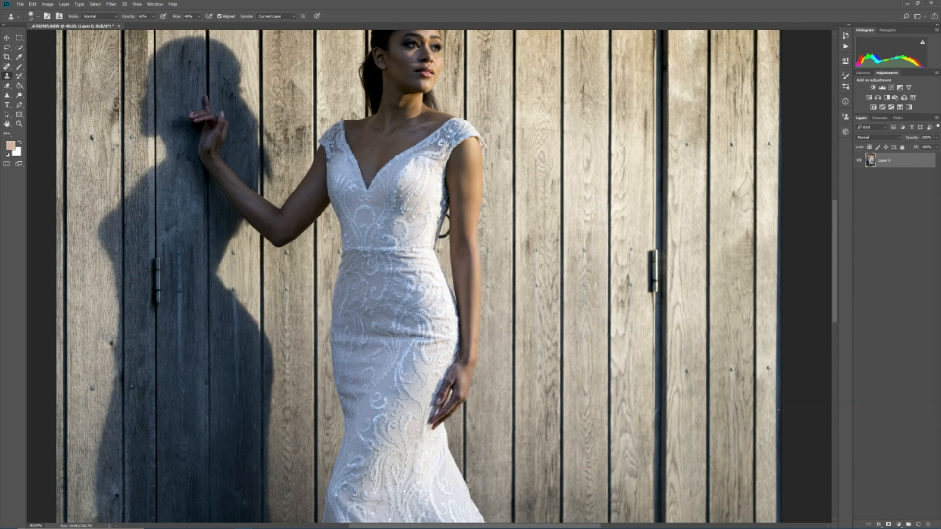
scroll(490, 318, up, 1)
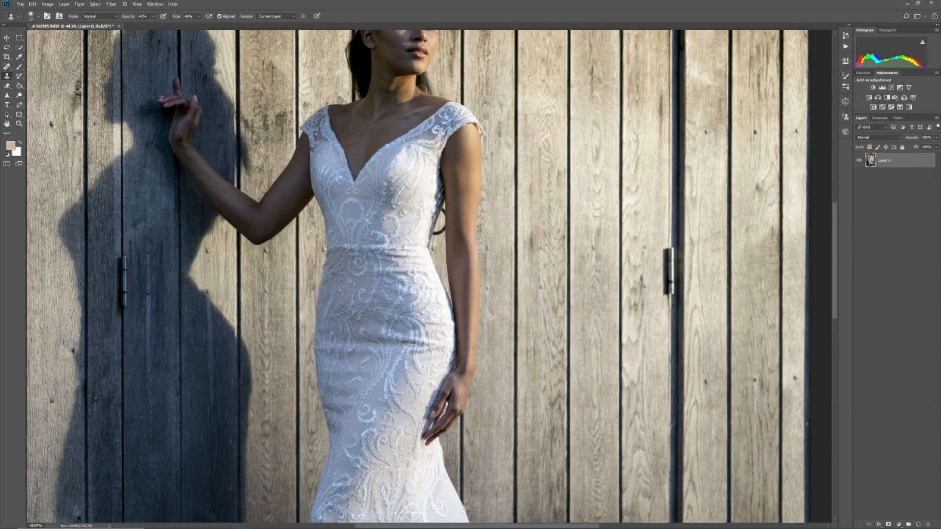
scroll(539, 259, up, 2)
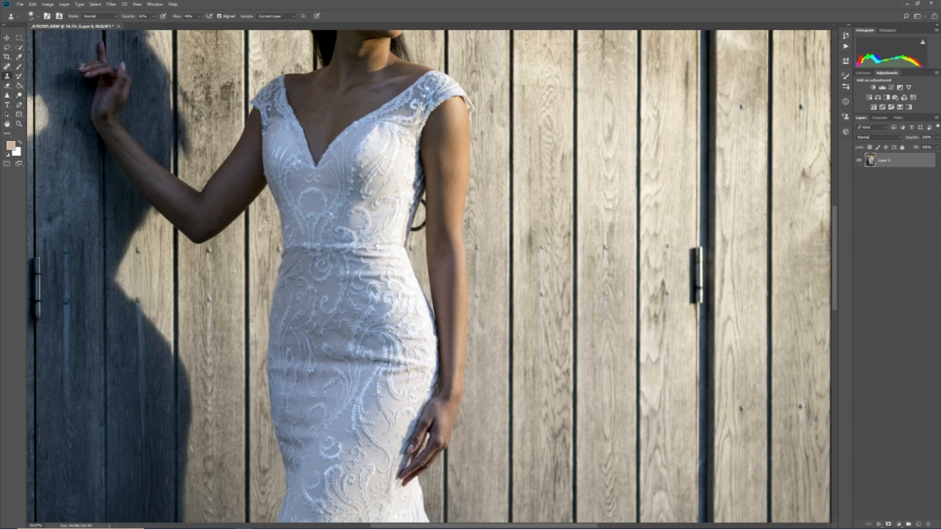
Darken the bride's cast shadow on the wooden doors, down toward the ground, using the Burn tool
key(ctrl+minus)
key(ctrl+minus)
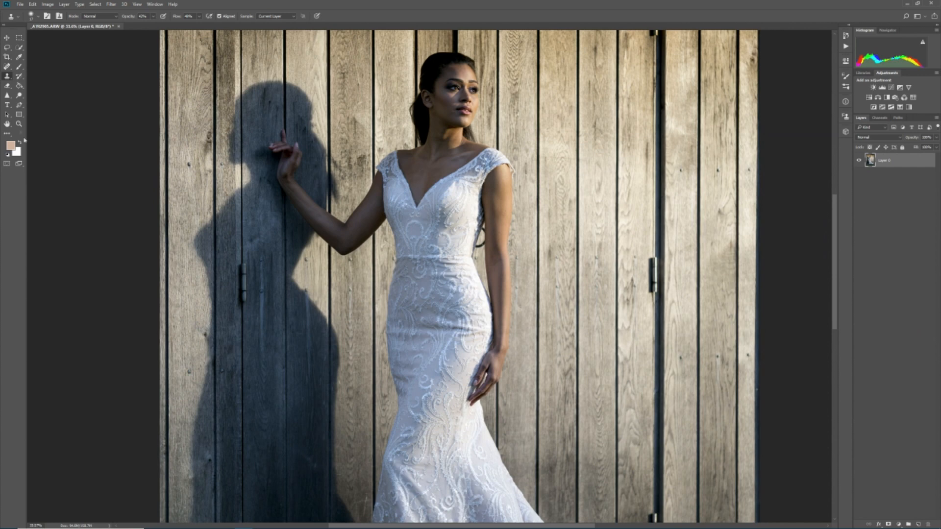
click(19, 95)
right_click(20, 95)
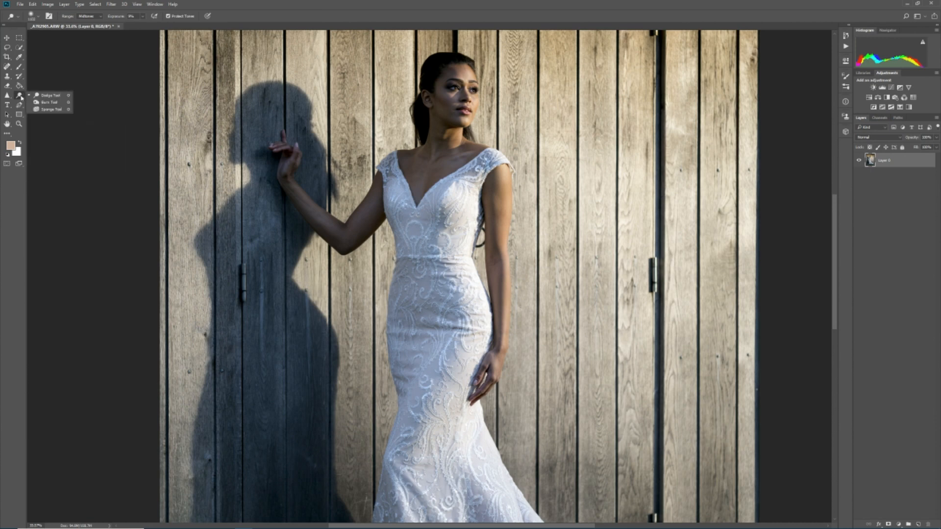
click(47, 102)
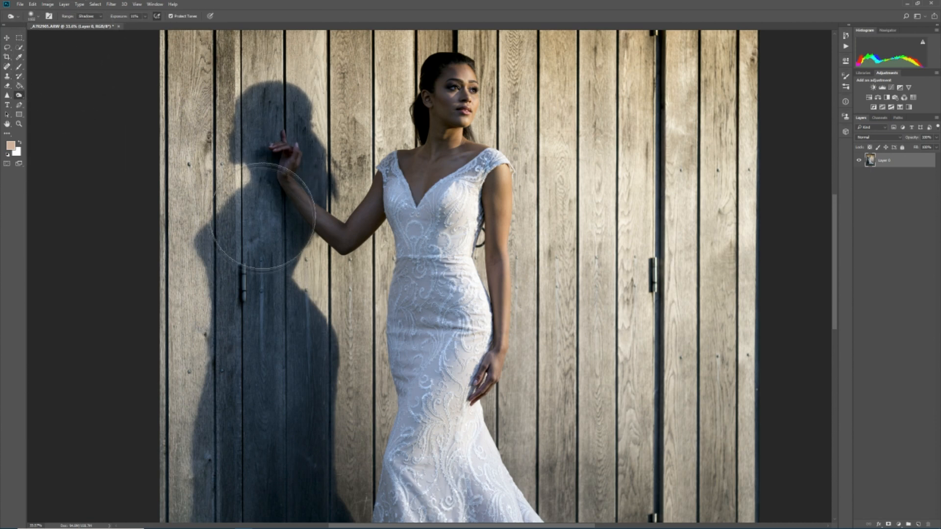
mouse_move(243, 301)
mouse_down()
mouse_move(242, 475)
mouse_move(254, 511)
mouse_move(277, 469)
mouse_move(290, 352)
mouse_move(290, 511)
mouse_move(288, 433)
mouse_move(250, 282)
mouse_move(265, 202)
mouse_move(266, 113)
mouse_move(266, 195)
mouse_move(239, 289)
mouse_move(263, 472)
mouse_move(199, 485)
mouse_up()
scroll(202, 484, down, 3)
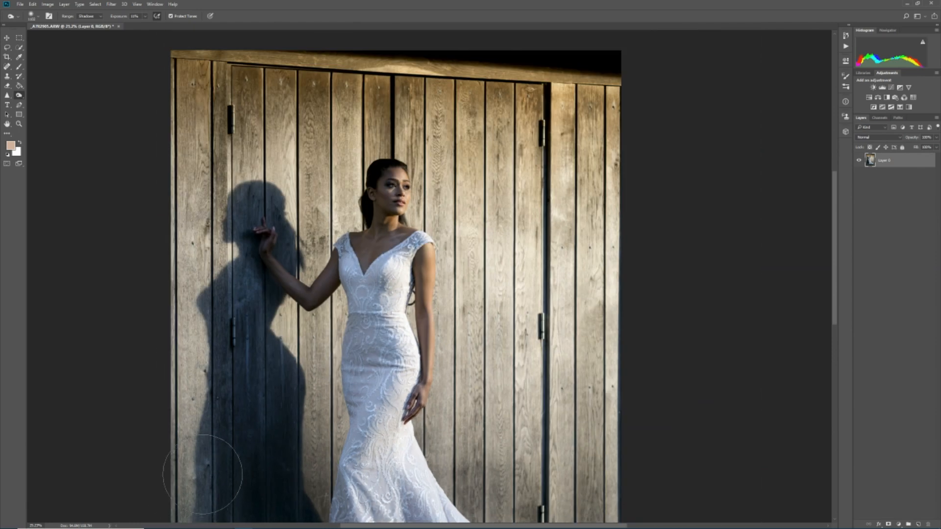
scroll(203, 475, down, 4)
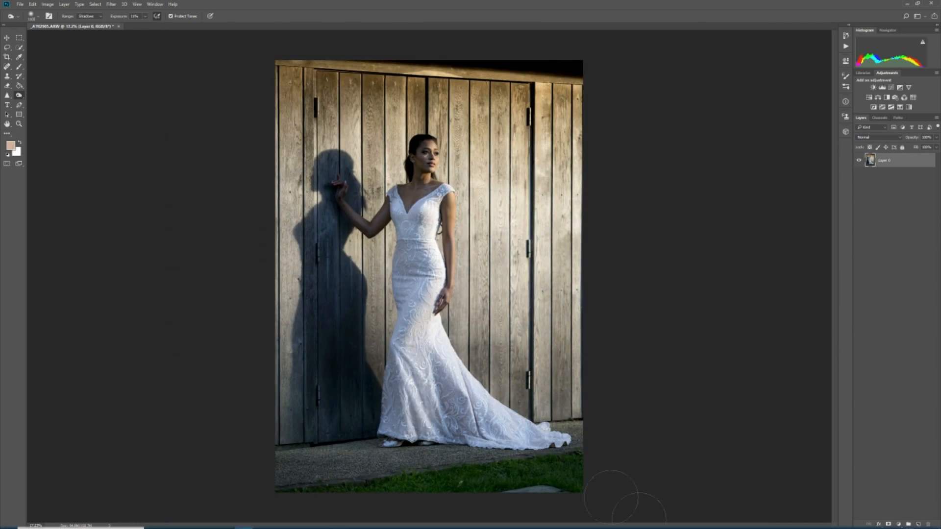
Try to remove the grey slab from the grass at the photo's lower edge with a resized Spot Healing Brush
click(8, 67)
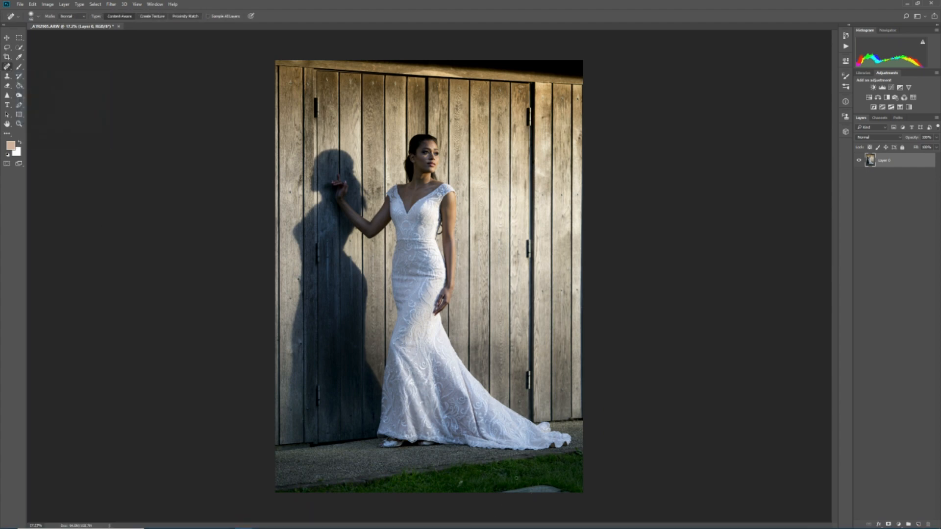
scroll(516, 478, up, 1)
scroll(516, 478, up, 3)
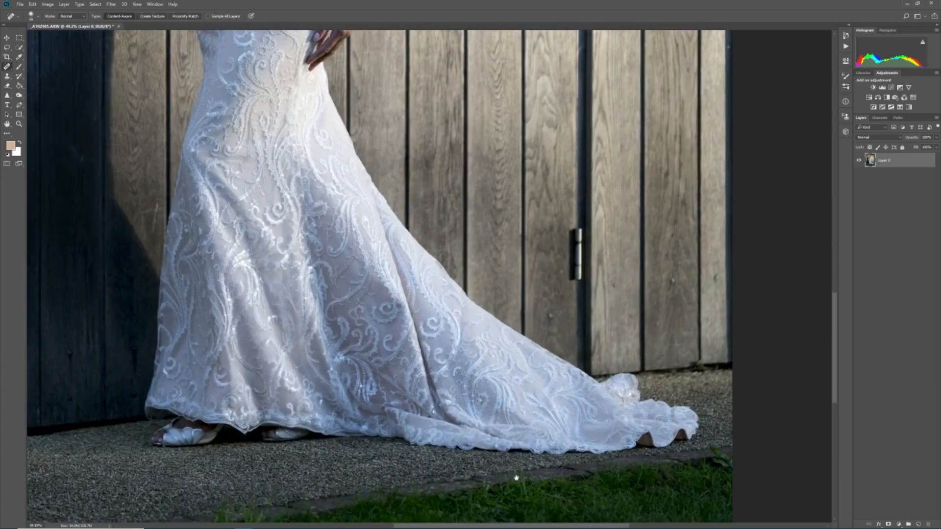
drag(516, 478, 496, 260)
right_click(499, 346)
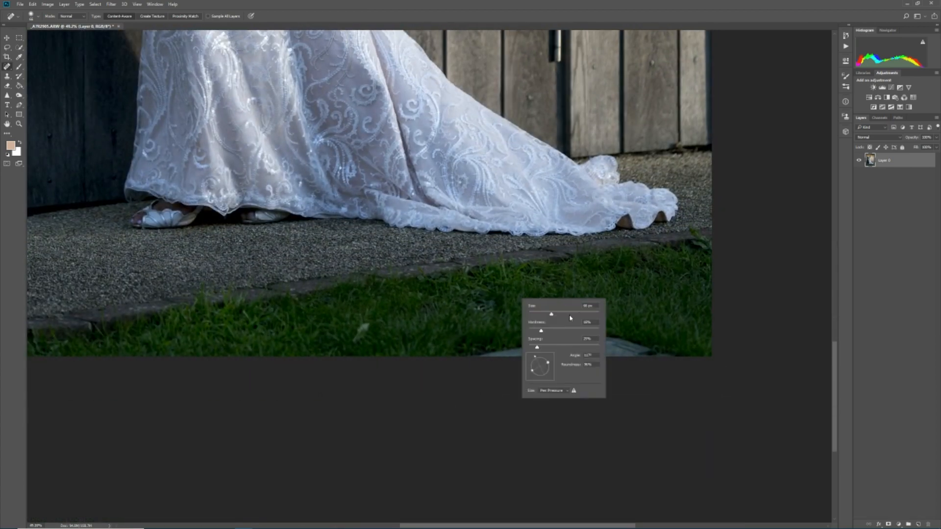
mouse_move(440, 351)
mouse_down()
mouse_move(664, 353)
mouse_move(592, 339)
mouse_move(535, 353)
mouse_up()
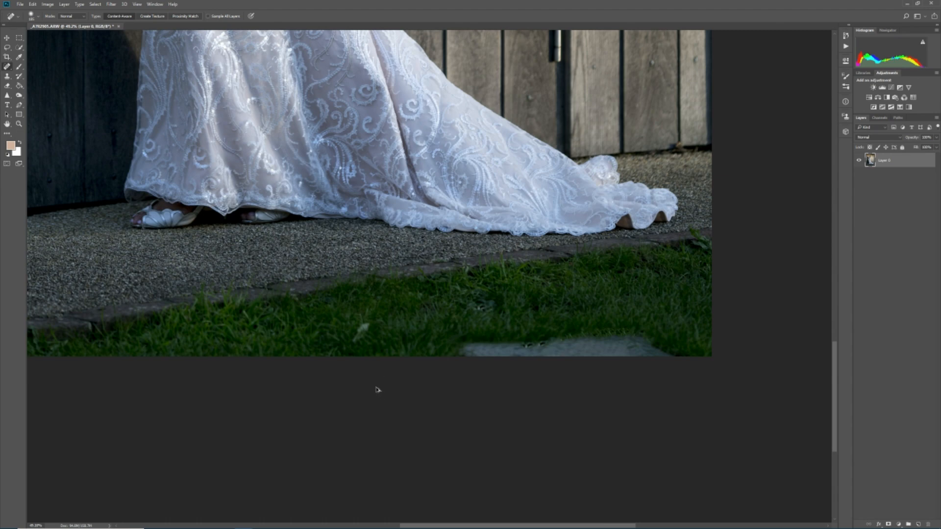
key(ctrl+z)
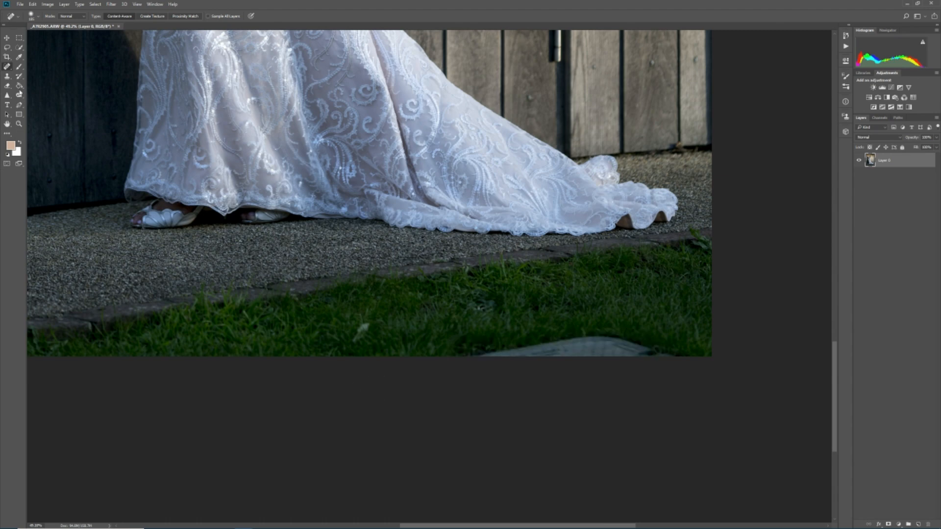
Clone clean grass over the grey slab at the photo's lower edge and the pale leaf in the lawn with an enlarged Clone Stamp brush
click(7, 77)
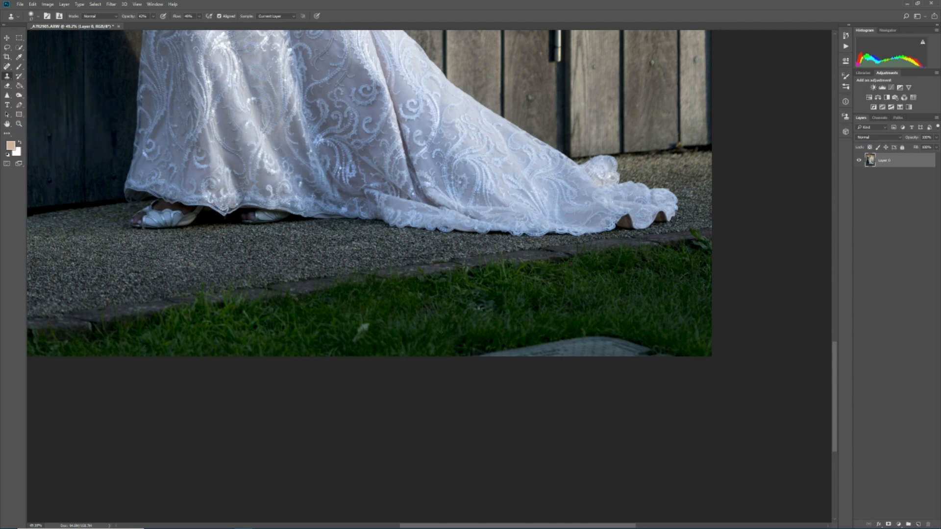
right_click(458, 323)
click(483, 284)
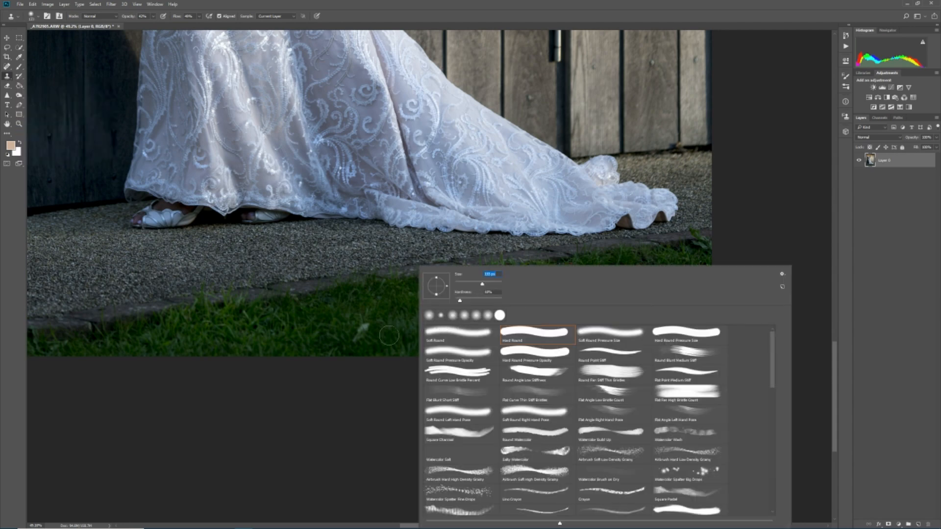
alt+click(392, 322)
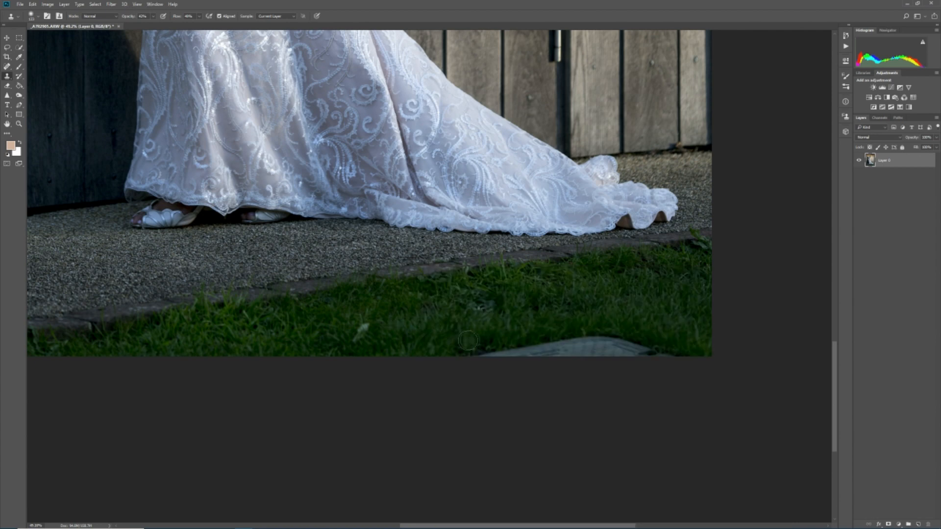
mouse_move(560, 333)
mouse_down()
mouse_move(624, 339)
mouse_move(553, 337)
mouse_move(645, 343)
mouse_move(460, 348)
mouse_move(615, 349)
mouse_move(566, 340)
mouse_move(677, 350)
mouse_move(610, 351)
mouse_up()
alt+click(583, 340)
mouse_move(548, 341)
mouse_down()
mouse_move(526, 345)
mouse_move(531, 336)
mouse_move(538, 345)
mouse_up()
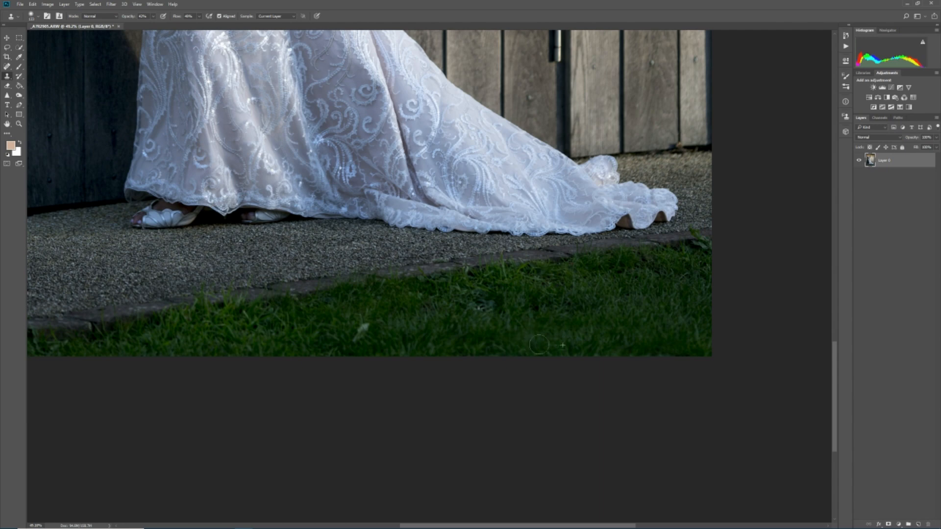
alt+click(300, 332)
mouse_move(363, 329)
mouse_down()
mouse_move(376, 334)
mouse_move(342, 336)
mouse_up()
Apply the Auto Tone correction to the whole photo
scroll(598, 290, down, 5)
scroll(560, 290, down, 3)
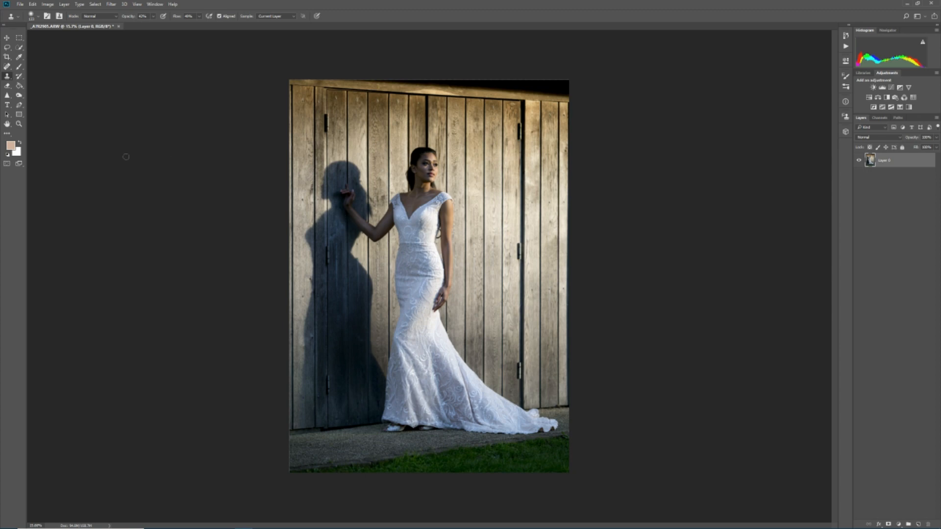
click(52, 7)
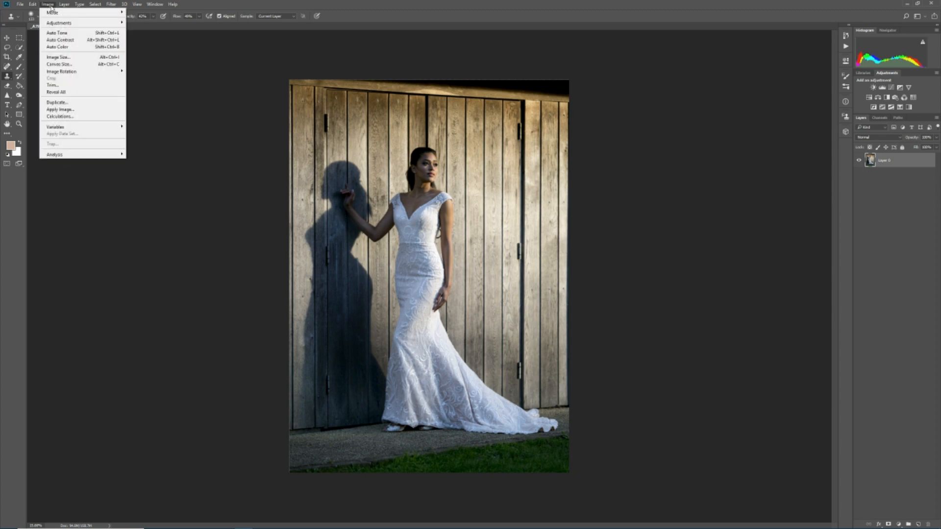
click(53, 33)
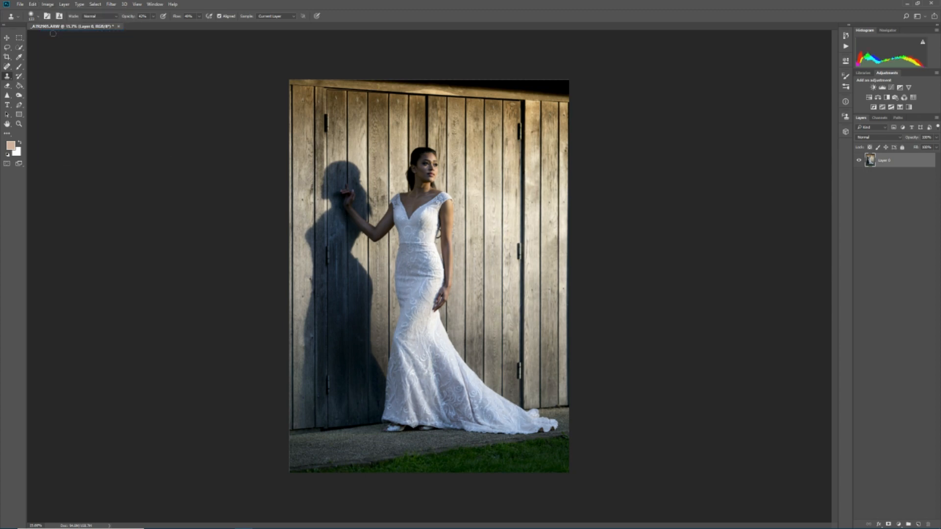
Heal small marks on the wood beside the bride's chin and shoulder with a smaller Spot Healing Brush
scroll(422, 169, up, 5)
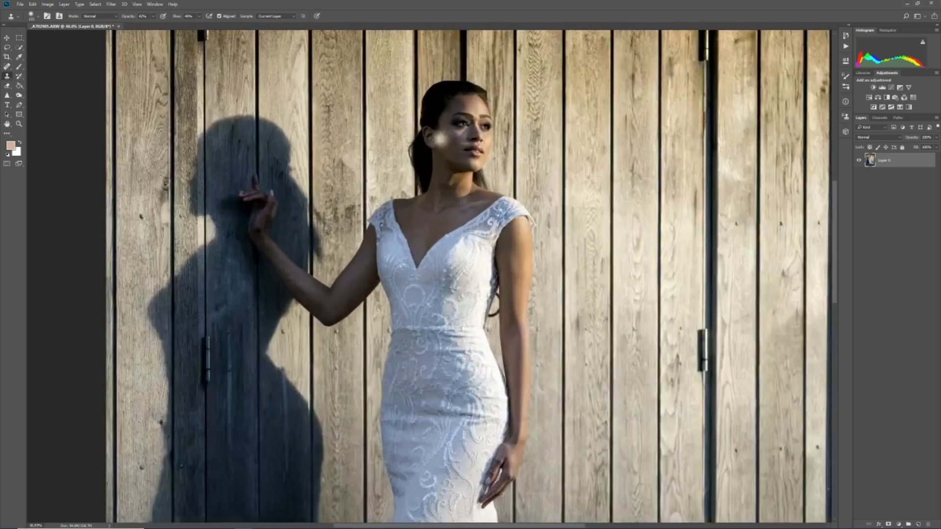
scroll(464, 140, up, 3)
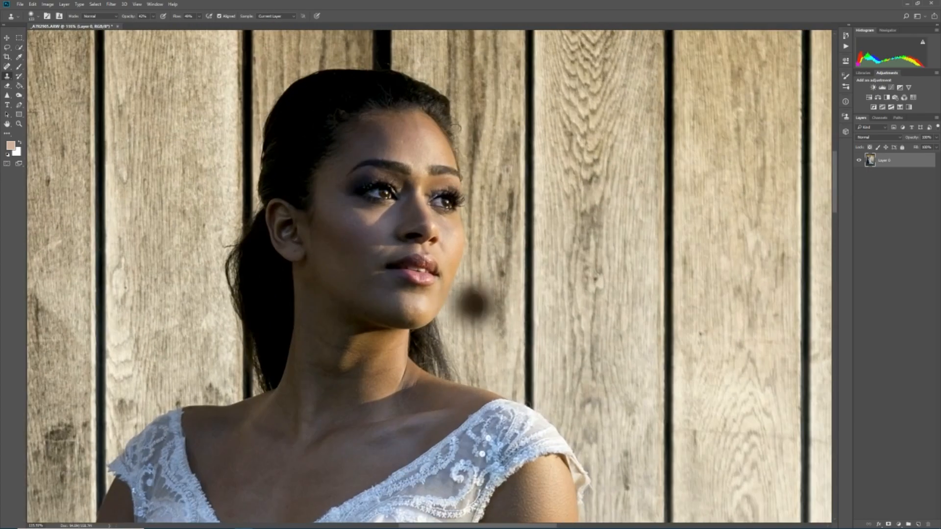
click(7, 66)
right_click(547, 317)
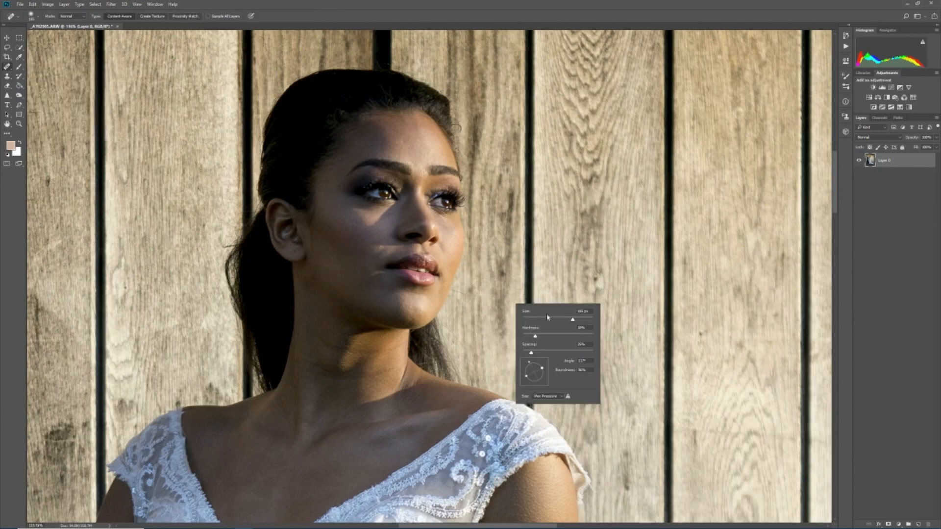
click(535, 320)
key(Return)
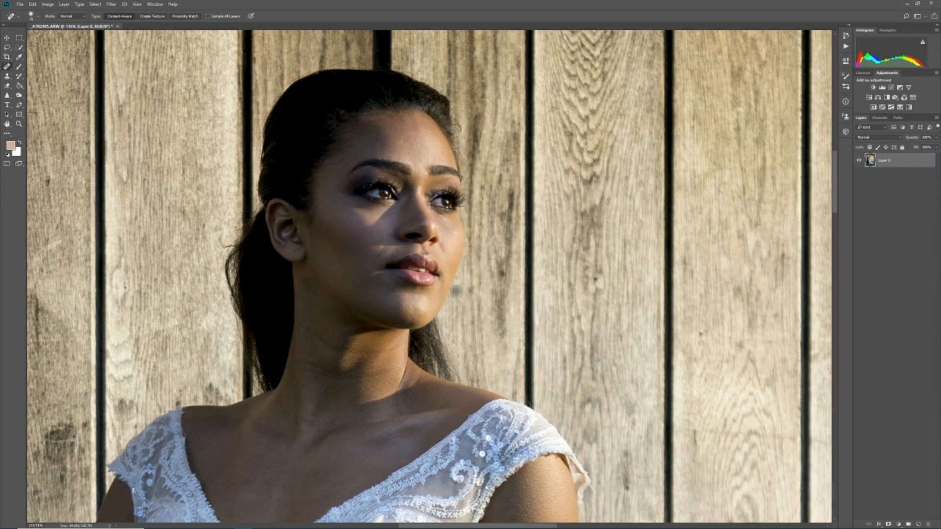
click(453, 316)
drag(489, 374, 512, 368)
scroll(212, 233, down, 3)
scroll(151, 215, down, 8)
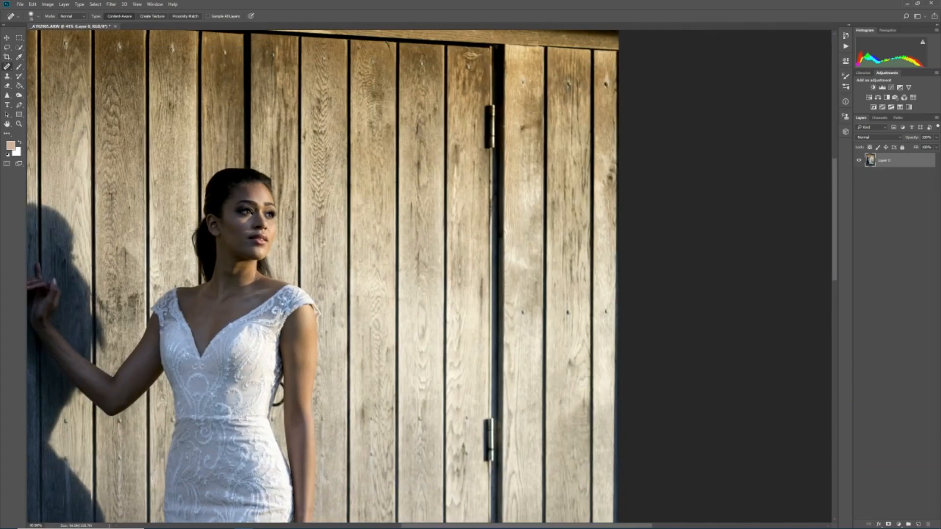
Switch to the Dodge tool with the full-length bride in view
scroll(356, 219, up, 1)
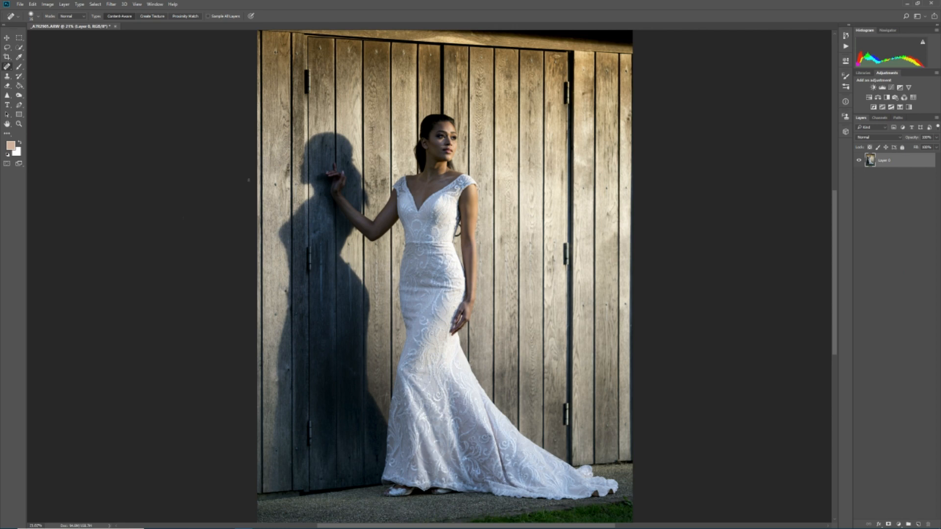
click(19, 96)
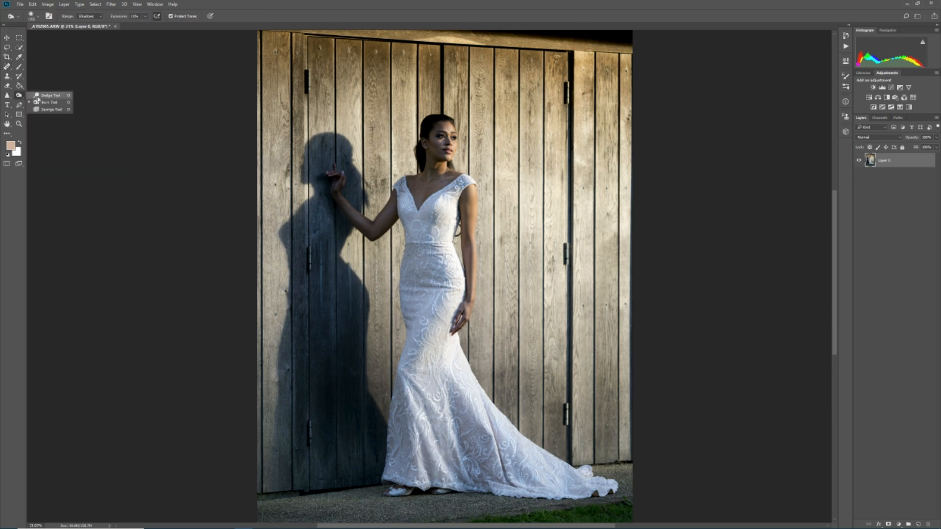
click(44, 94)
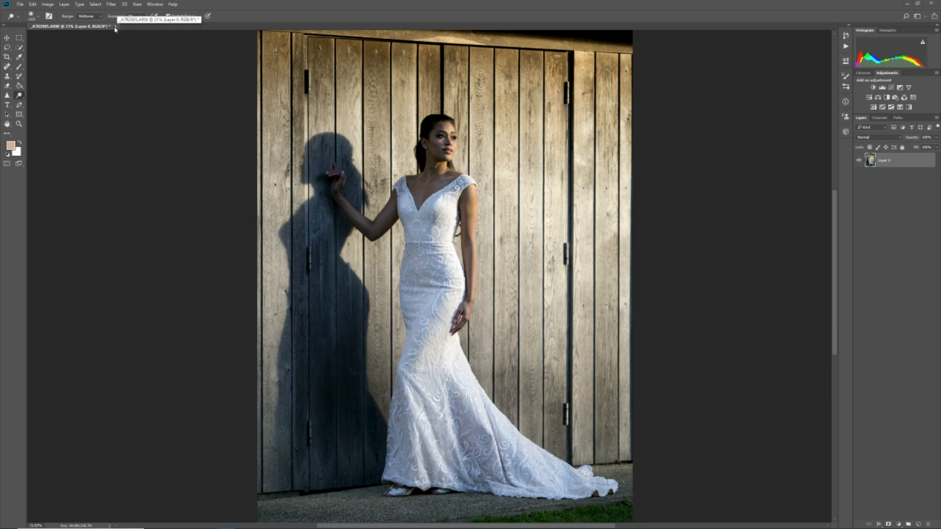
Open the photo in the Camera Raw Filter and convert it to grayscale
click(110, 5)
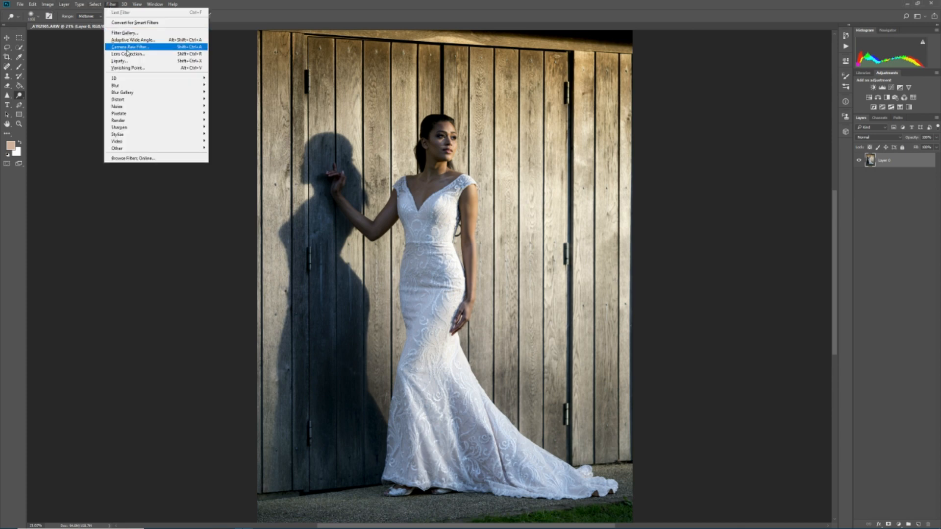
click(128, 48)
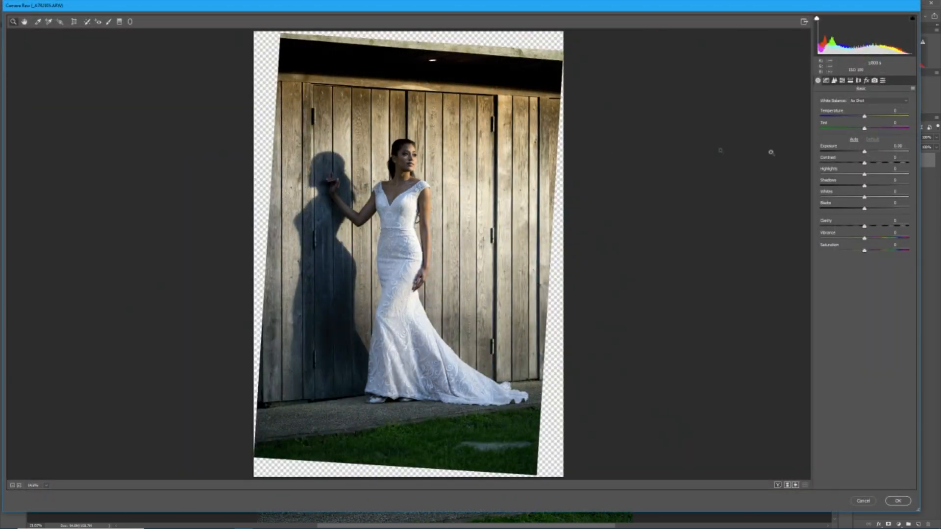
click(842, 81)
click(845, 100)
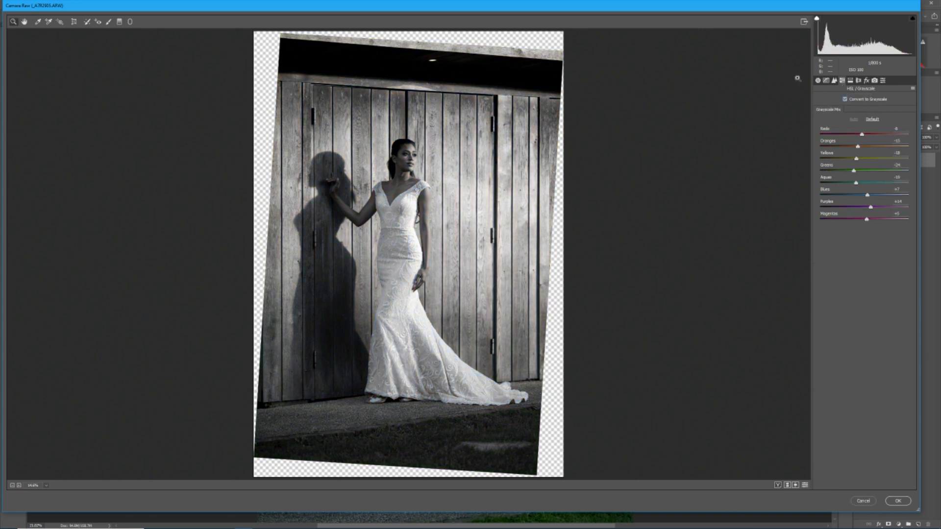
click(818, 80)
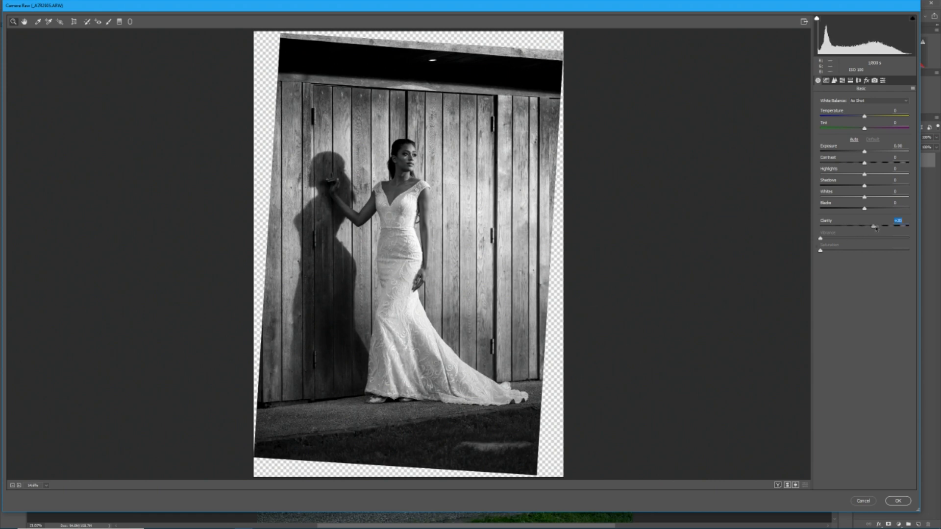
drag(865, 226, 916, 228)
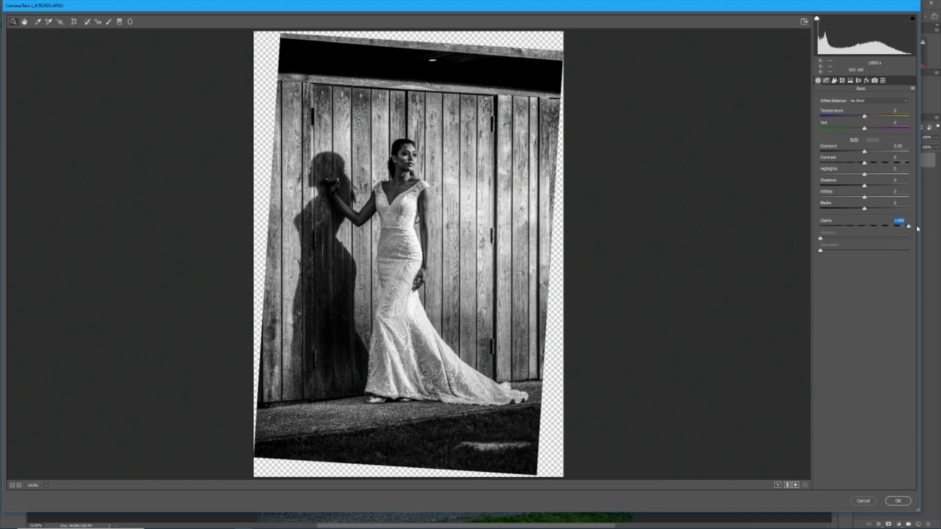
drag(918, 228, 819, 226)
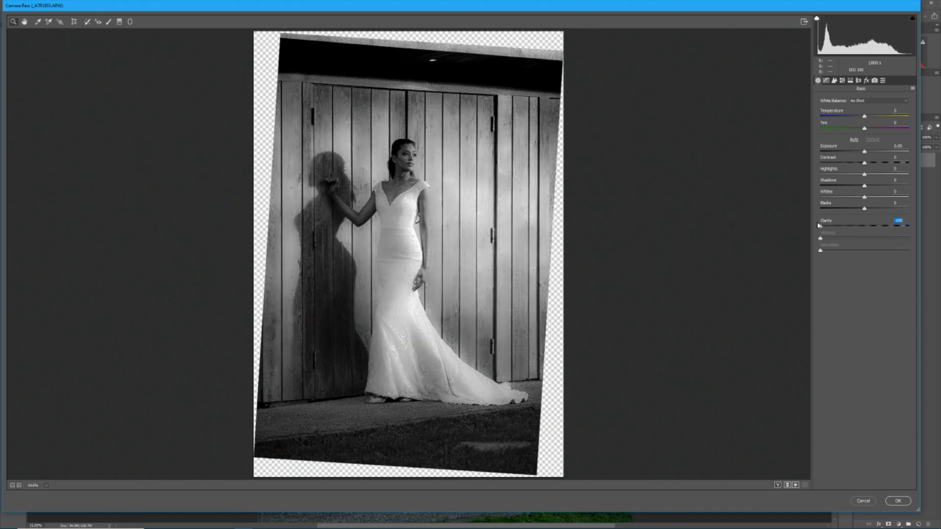
drag(819, 225, 919, 228)
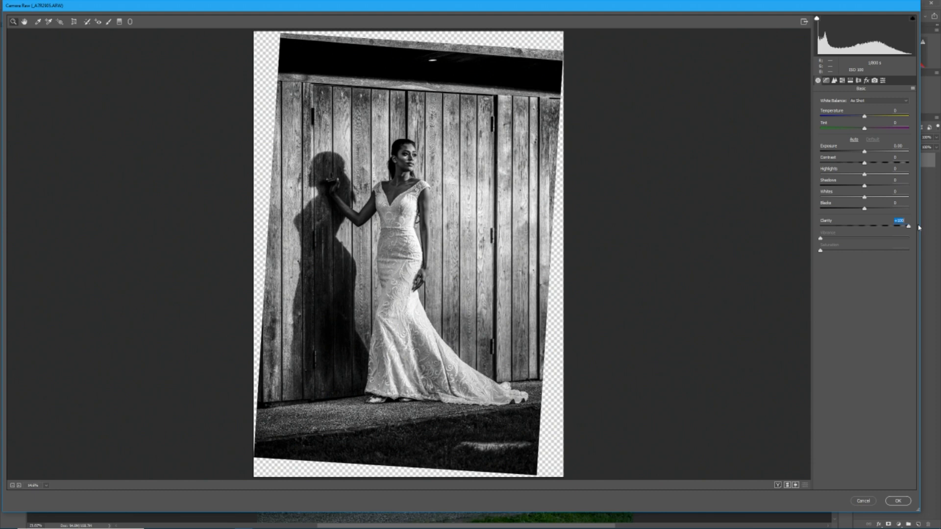
drag(907, 226, 865, 227)
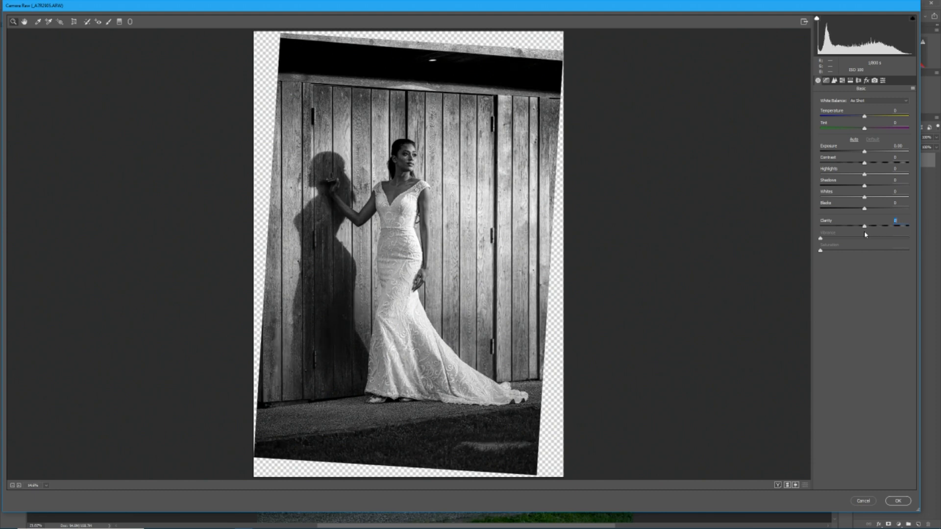
click(864, 501)
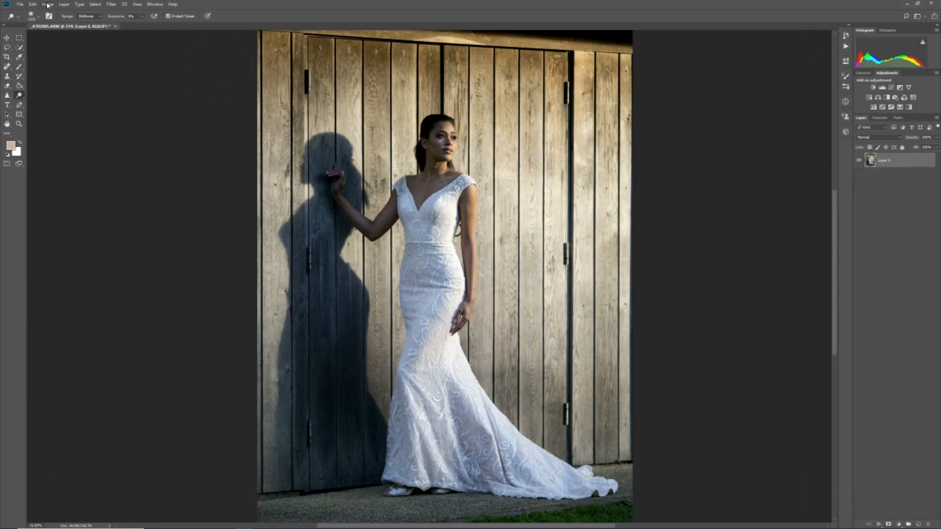
Convert the photo to grayscale with the Camera Raw Filter and apply the result
click(112, 3)
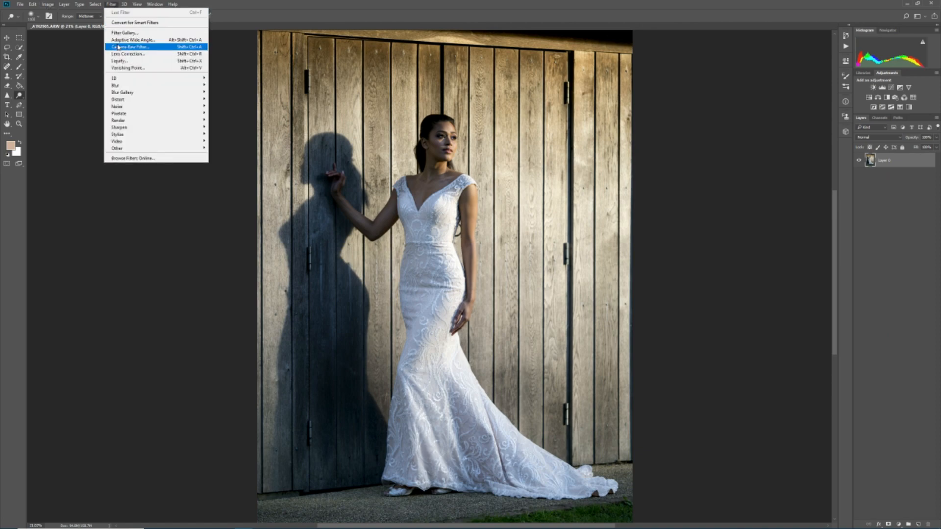
click(130, 47)
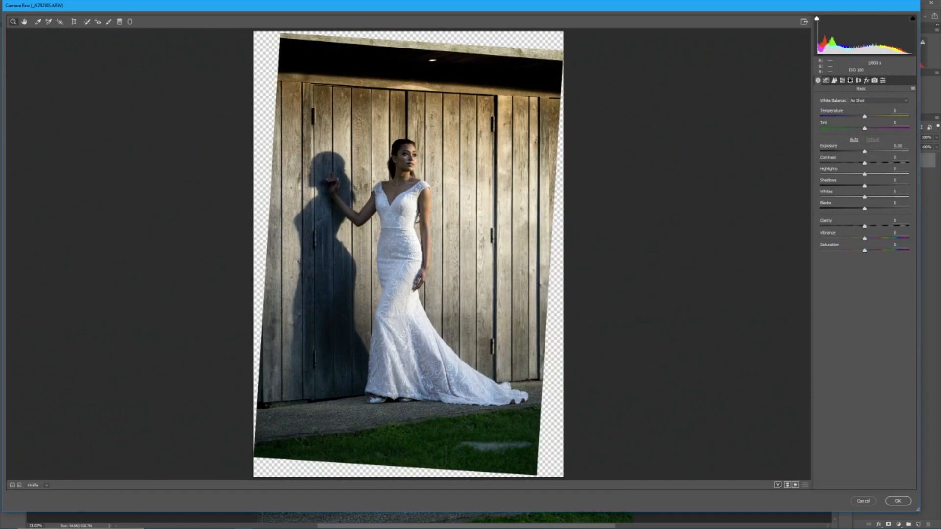
click(841, 81)
click(844, 100)
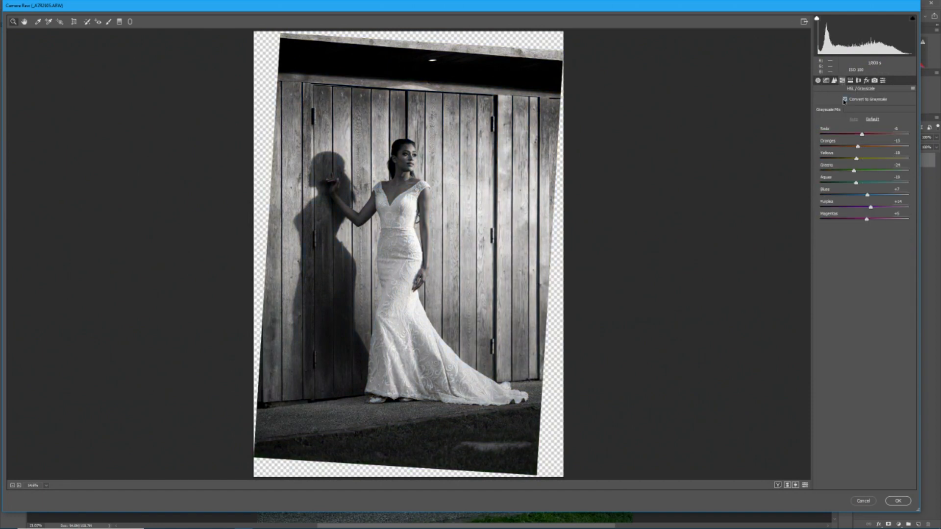
click(898, 501)
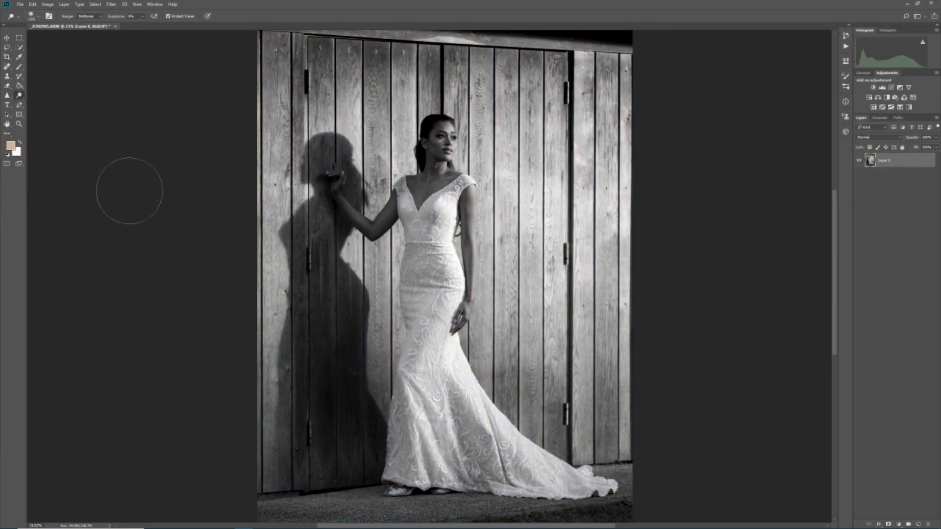
Duplicate the black-and-white photo layer under its default name
scroll(147, 192, down, 1)
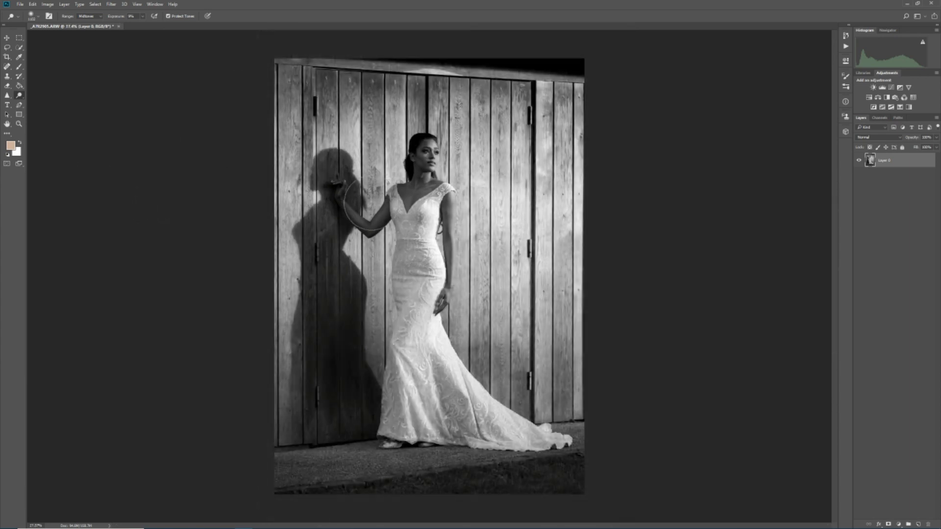
click(64, 5)
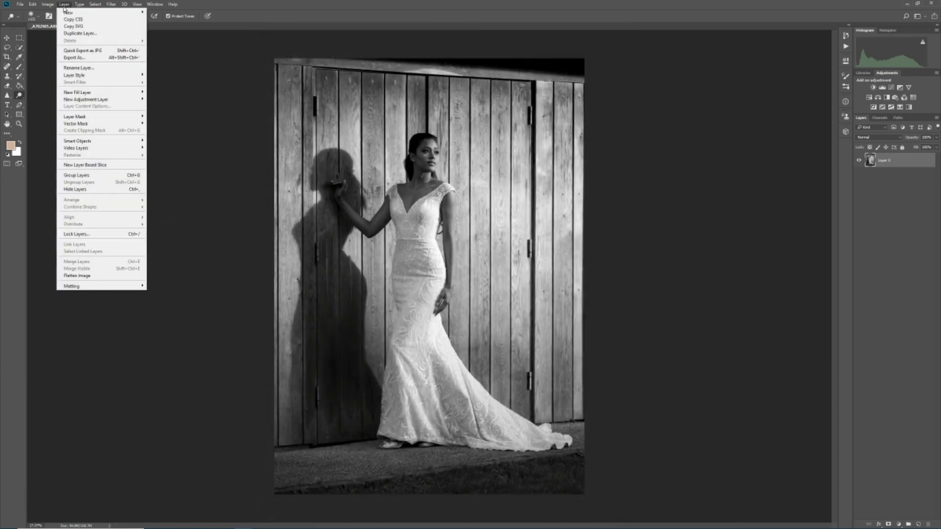
click(73, 34)
click(534, 167)
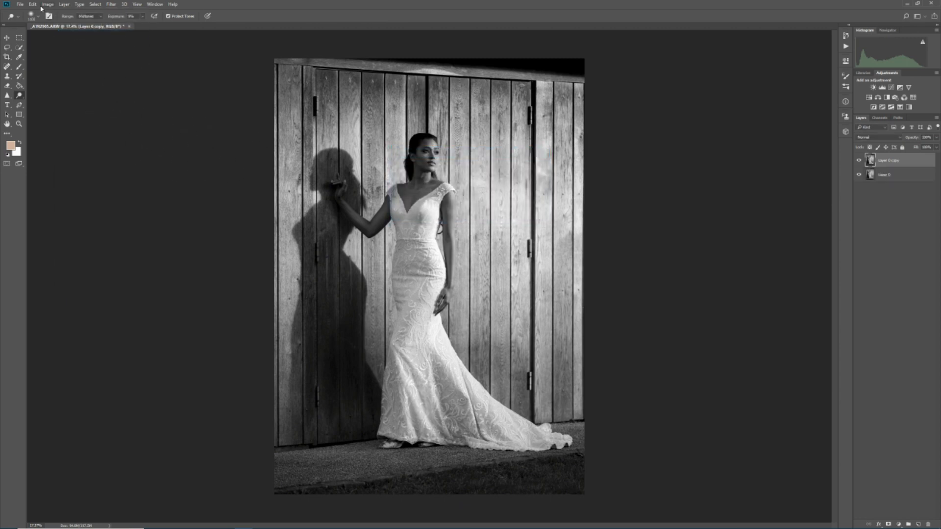
Apply the Camera Raw Filter to the duplicated layer with Clarity at +100 and Highlights at about -37
click(111, 5)
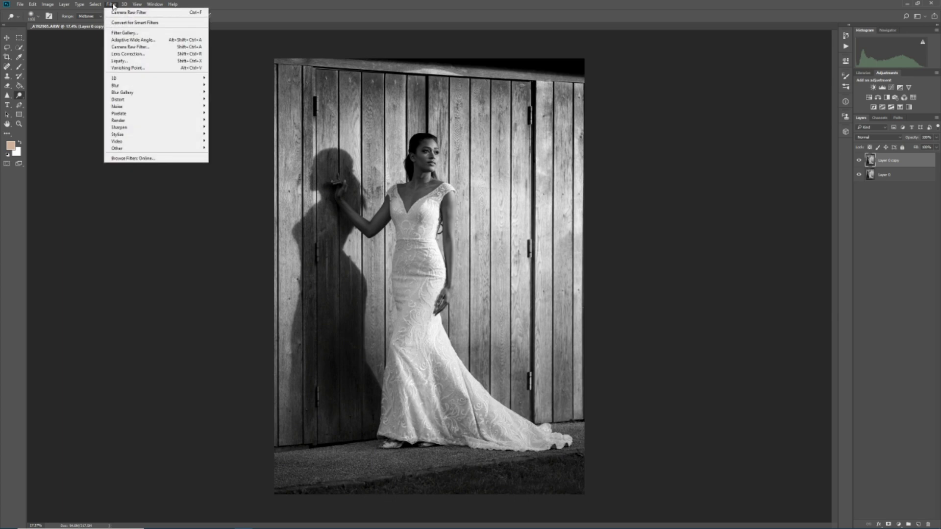
click(126, 48)
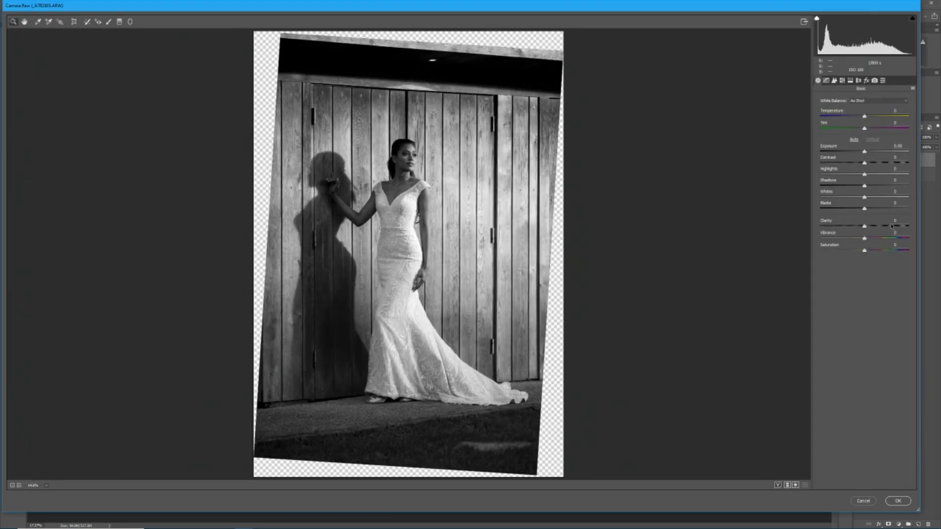
drag(890, 225, 909, 226)
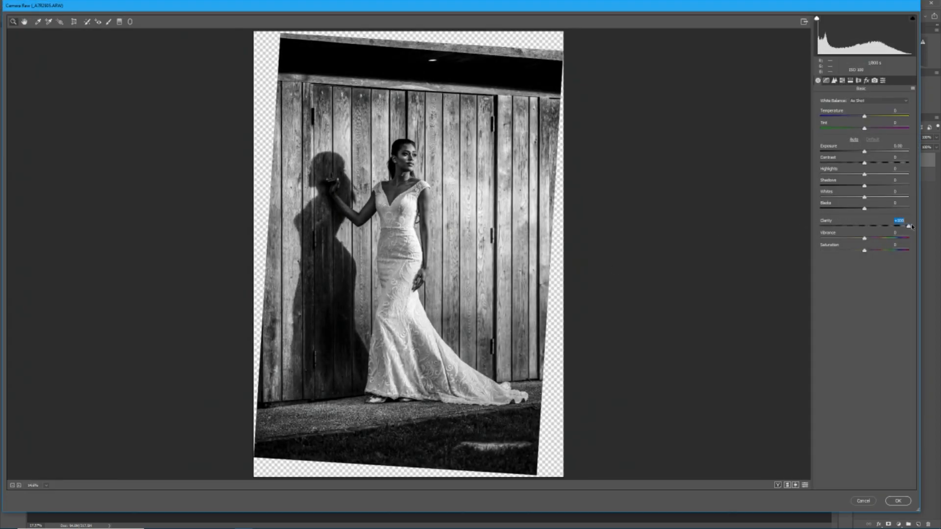
drag(864, 174, 849, 175)
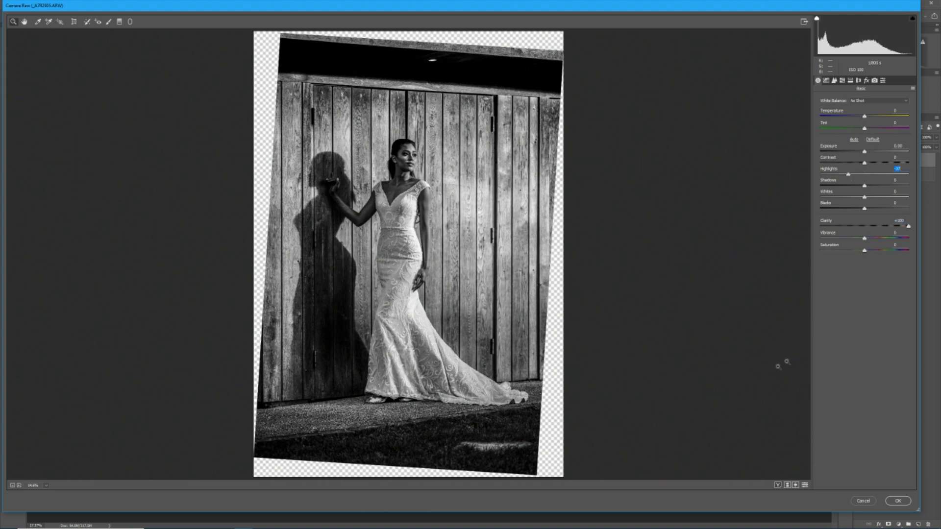
click(899, 500)
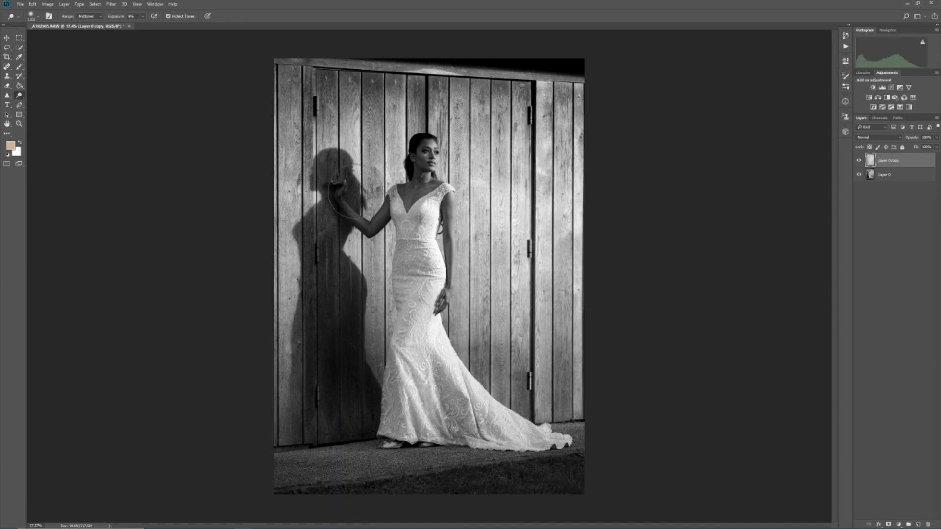
Erase the high-clarity effect over the bride's bodice, skirt and train on the duplicated layer with the Eraser tool
scroll(414, 219, up, 4)
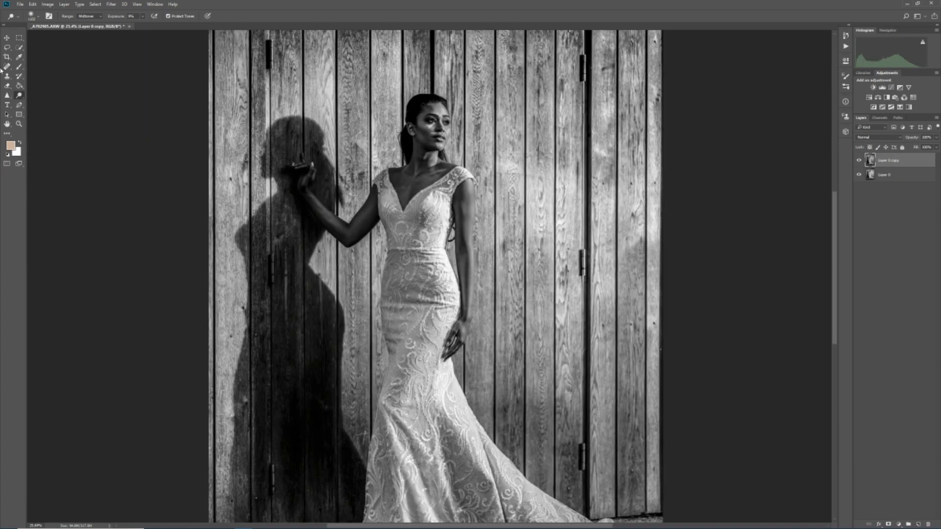
click(7, 85)
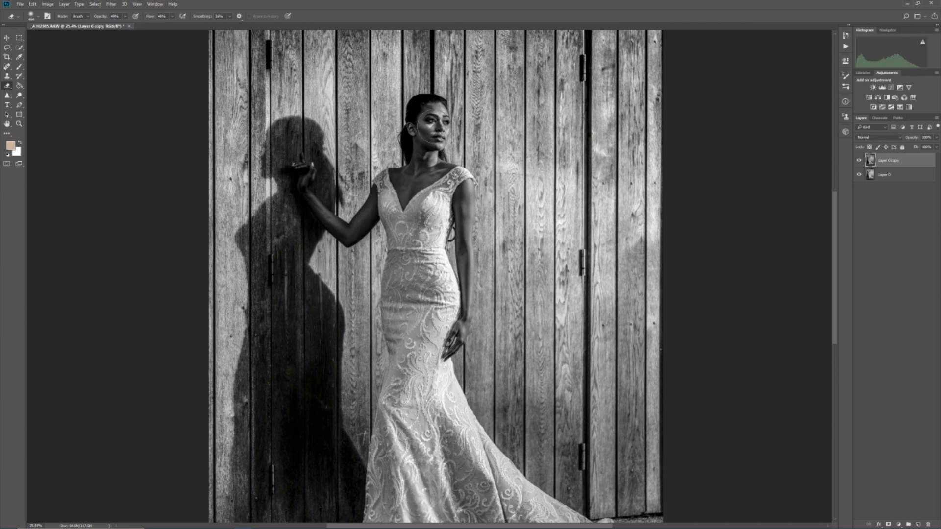
mouse_move(413, 187)
mouse_down()
mouse_move(416, 199)
mouse_move(437, 181)
mouse_move(446, 252)
mouse_move(447, 211)
mouse_move(456, 289)
mouse_move(448, 334)
mouse_move(431, 210)
mouse_up()
mouse_move(431, 247)
mouse_down()
mouse_move(426, 343)
mouse_move(422, 193)
mouse_move(405, 183)
mouse_move(424, 194)
mouse_move(416, 120)
mouse_move(433, 206)
mouse_move(417, 353)
mouse_move(428, 365)
mouse_move(440, 329)
mouse_move(436, 418)
mouse_up()
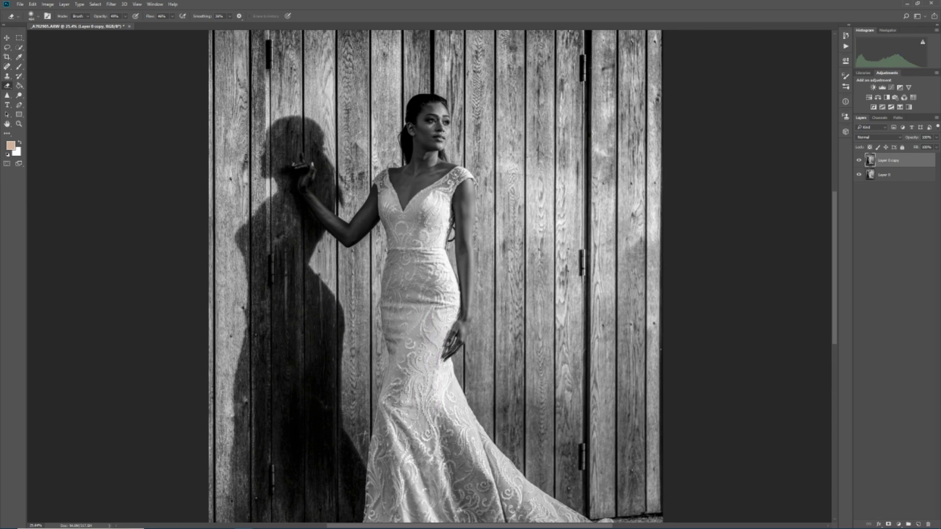
mouse_move(416, 373)
mouse_down()
mouse_move(402, 454)
mouse_move(418, 274)
mouse_up()
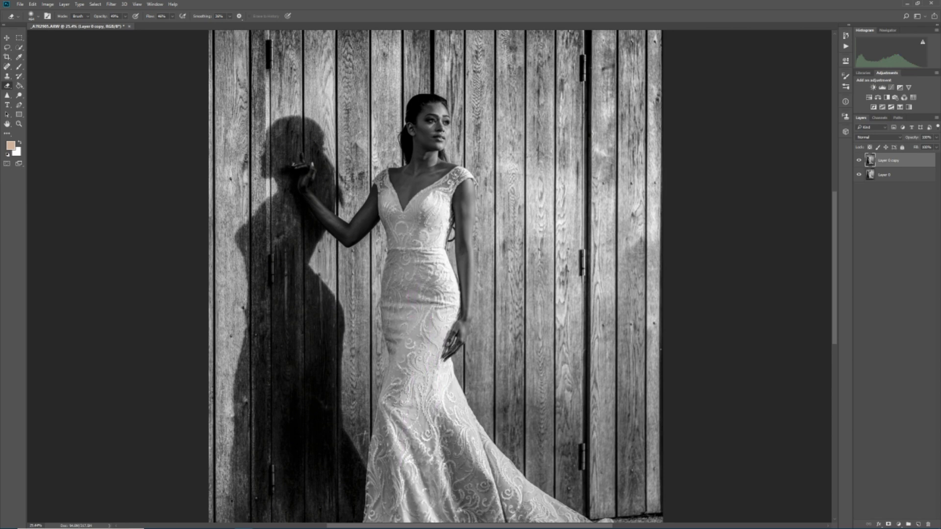
mouse_move(388, 478)
mouse_down()
mouse_move(421, 460)
mouse_move(460, 455)
mouse_move(460, 428)
mouse_move(529, 512)
mouse_up()
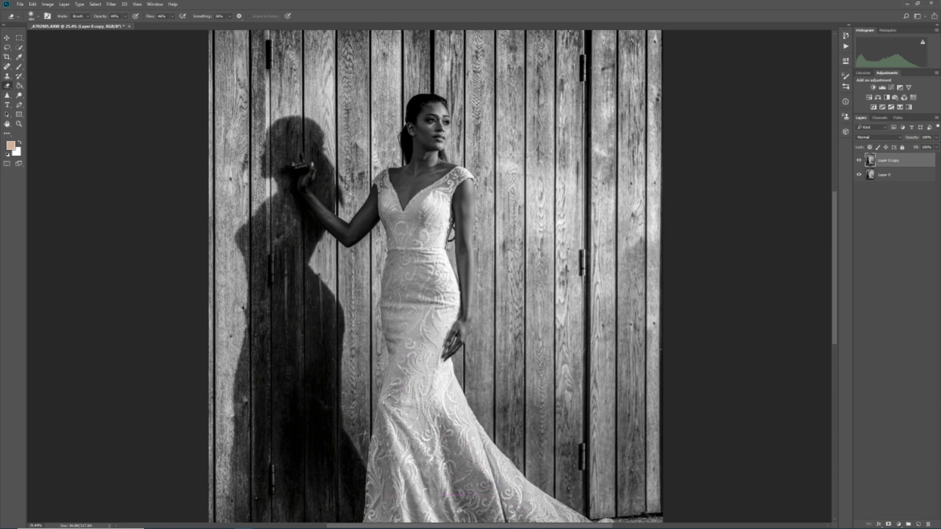
scroll(411, 441, down, 2)
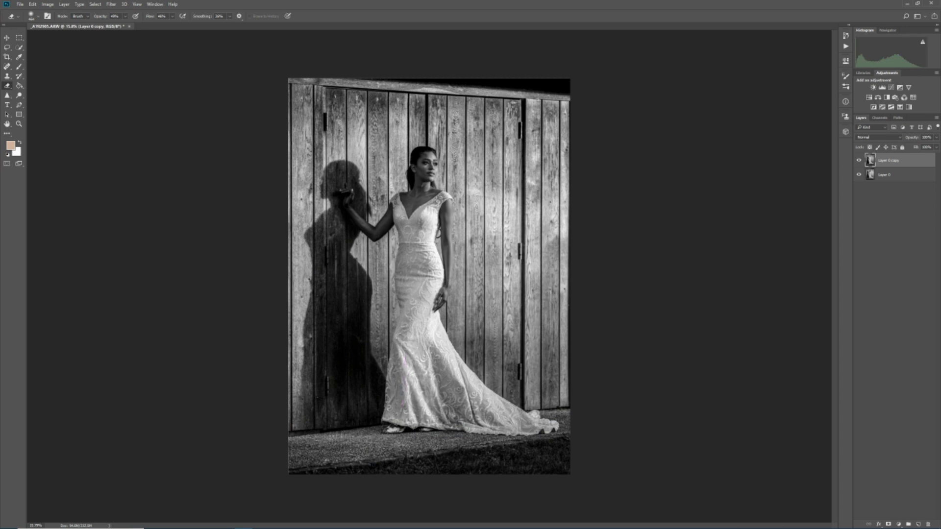
drag(492, 422, 545, 434)
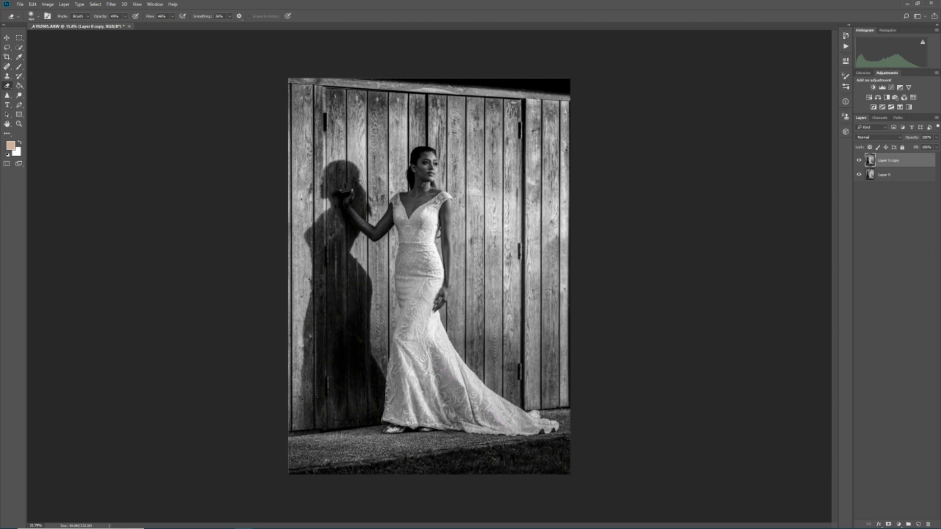
mouse_move(471, 413)
mouse_down()
mouse_move(486, 422)
mouse_move(395, 426)
mouse_move(466, 421)
mouse_up()
Adjust the eraser brush size and erase the remaining high-clarity effect over the bride's figure on the duplicated layer
scroll(346, 210, up, 5)
right_click(430, 196)
click(500, 214)
mouse_move(416, 193)
mouse_down()
mouse_move(386, 226)
mouse_move(417, 207)
mouse_move(388, 242)
mouse_move(414, 210)
mouse_move(429, 164)
mouse_move(385, 235)
mouse_move(323, 179)
mouse_move(312, 129)
mouse_move(302, 141)
mouse_move(327, 193)
mouse_move(375, 236)
mouse_move(390, 236)
mouse_move(418, 186)
mouse_move(397, 236)
mouse_move(410, 222)
mouse_move(390, 242)
mouse_move(417, 185)
mouse_move(494, 223)
mouse_move(499, 235)
mouse_move(475, 147)
mouse_move(500, 133)
mouse_move(457, 143)
mouse_move(503, 86)
mouse_move(503, 112)
mouse_move(505, 93)
mouse_move(561, 186)
mouse_move(556, 373)
mouse_up()
scroll(482, 260, down, 6)
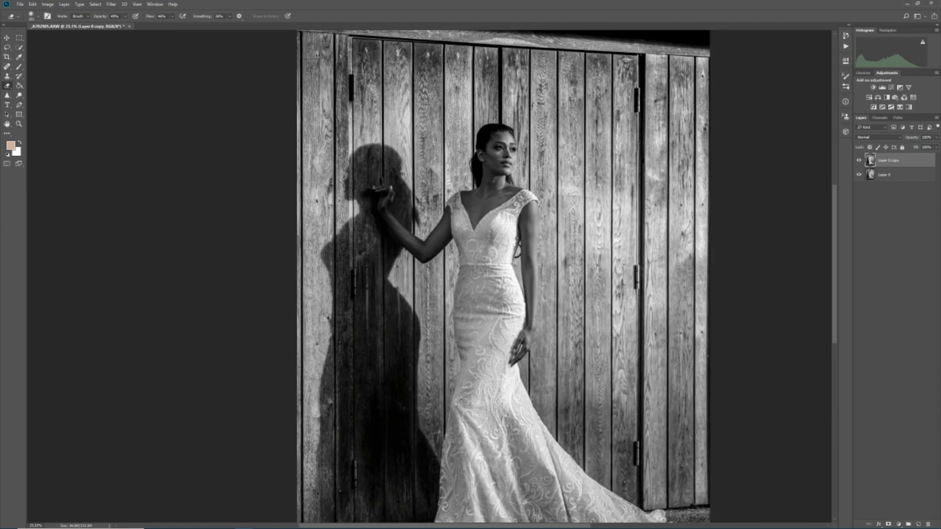
scroll(289, 264, down, 2)
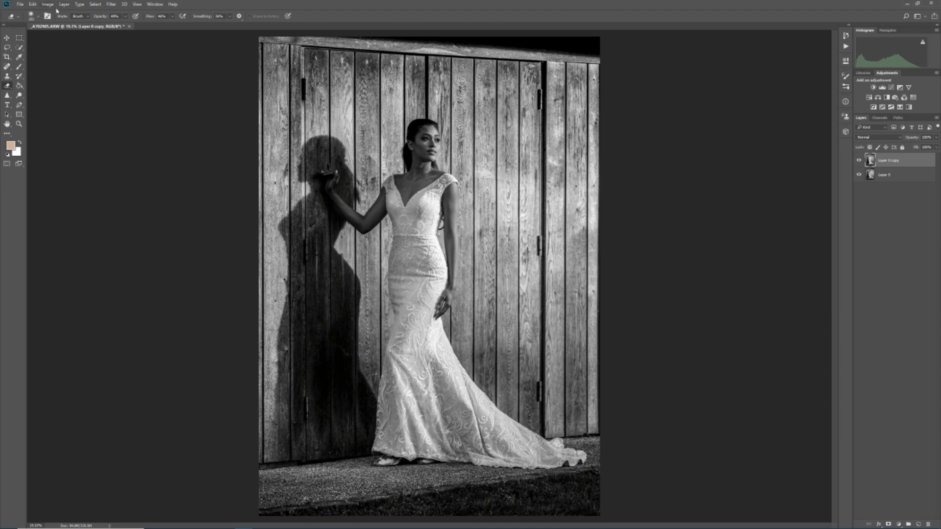
Compare the photo with and without the high-clarity copy, and inspect the copy's erased areas with the base layer hidden
click(859, 161)
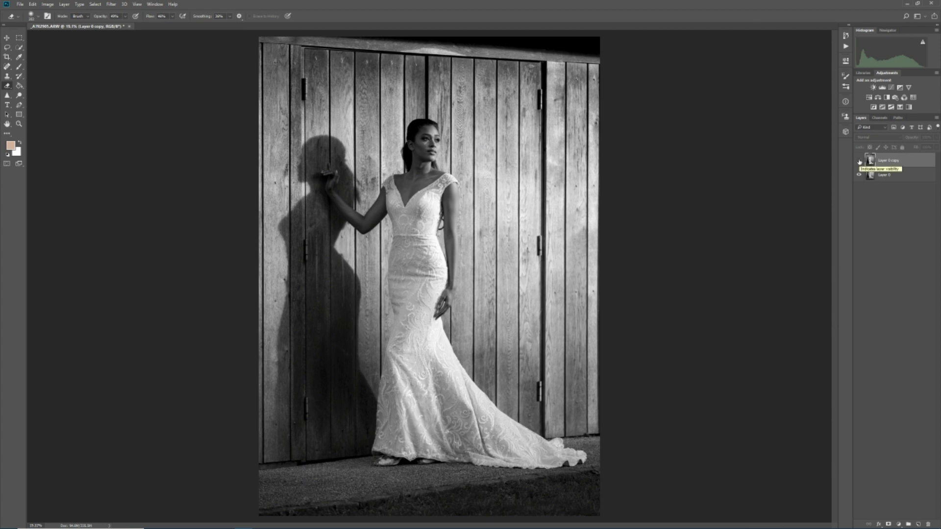
click(858, 161)
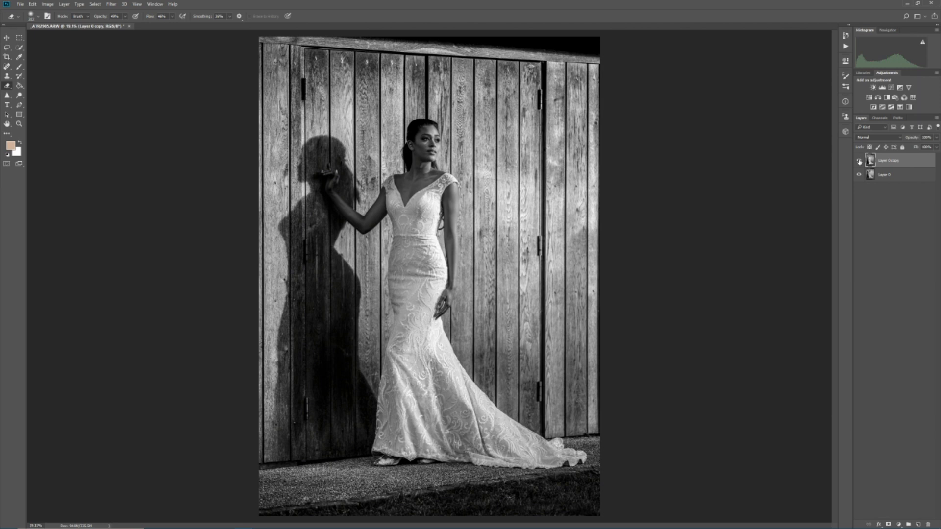
click(859, 160)
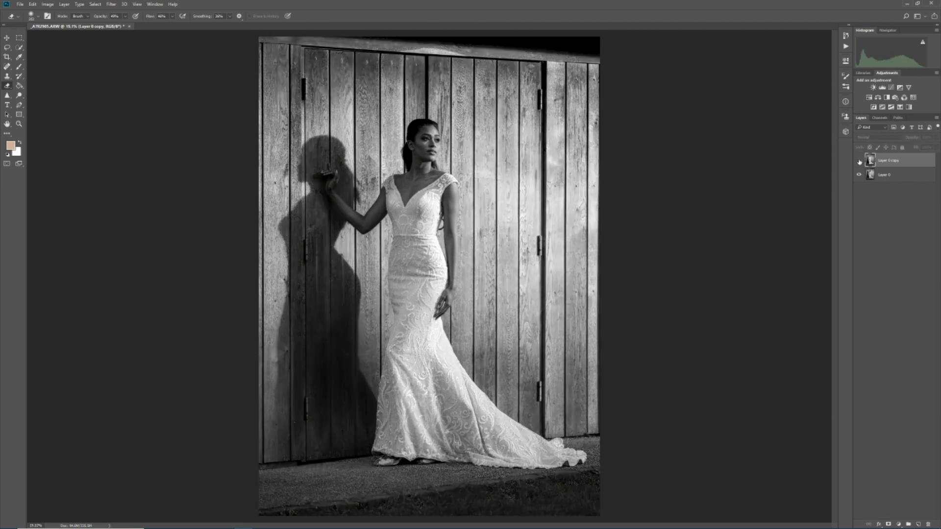
click(859, 161)
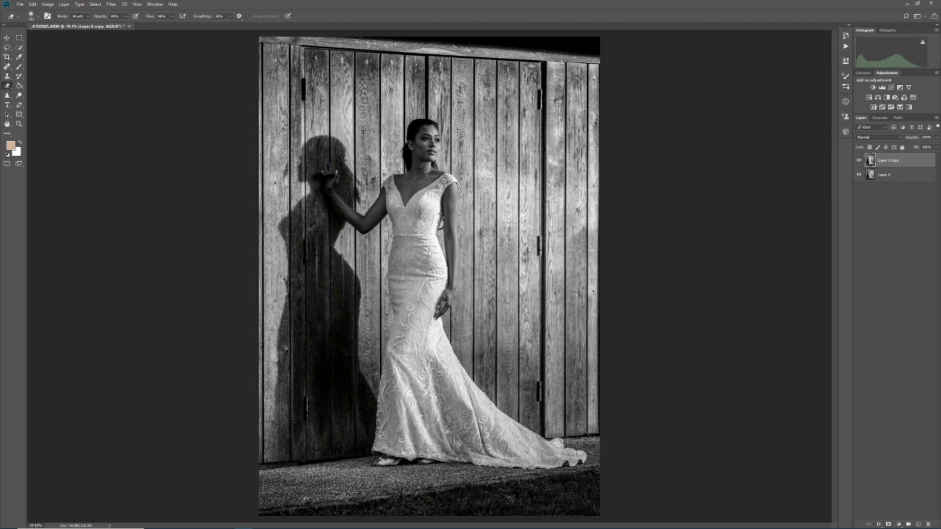
click(858, 162)
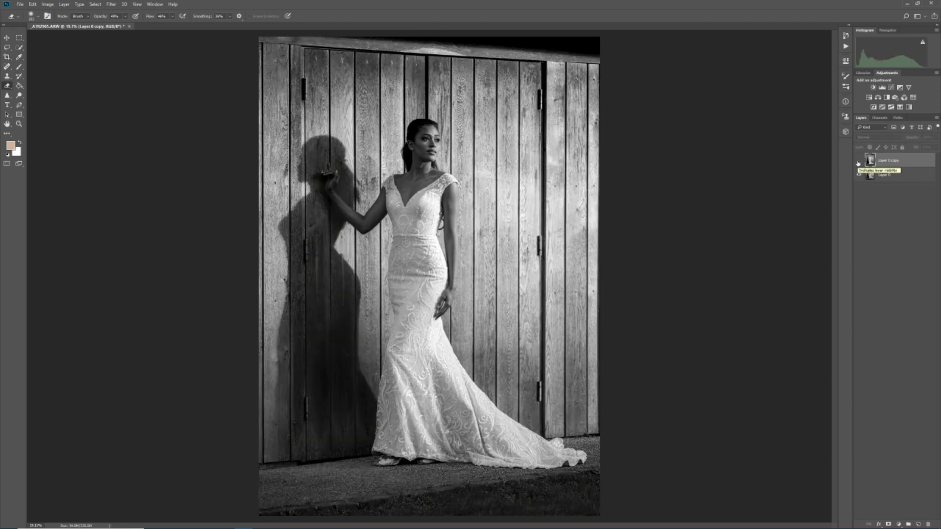
click(858, 161)
click(859, 176)
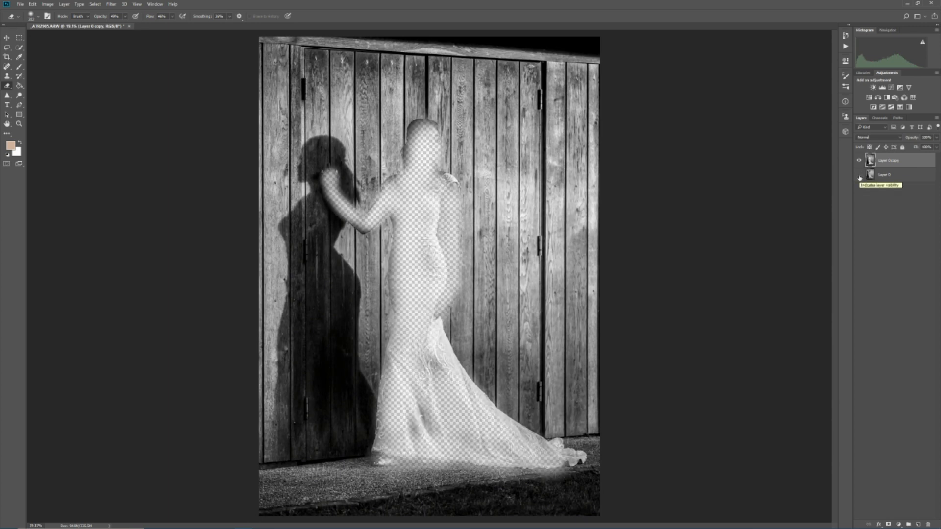
click(859, 175)
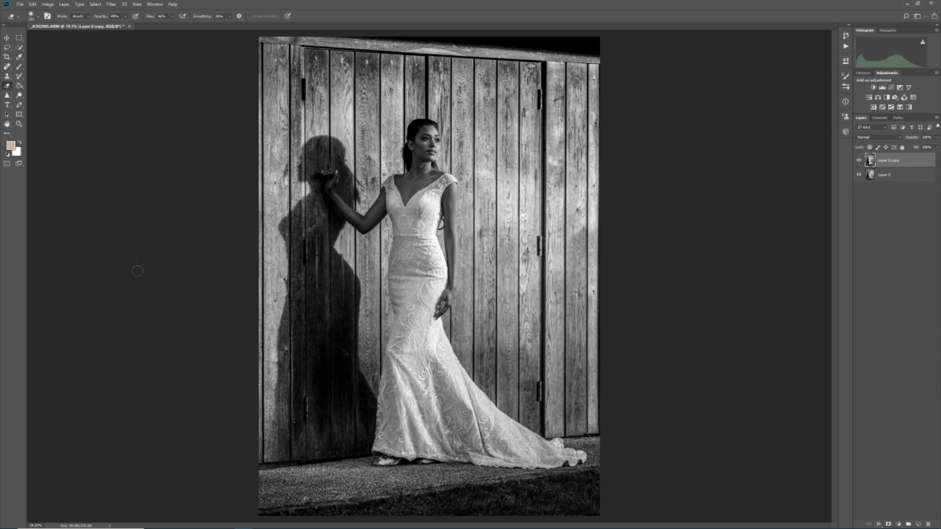
Close the black-and-white bridal photo without saving its changes
click(129, 26)
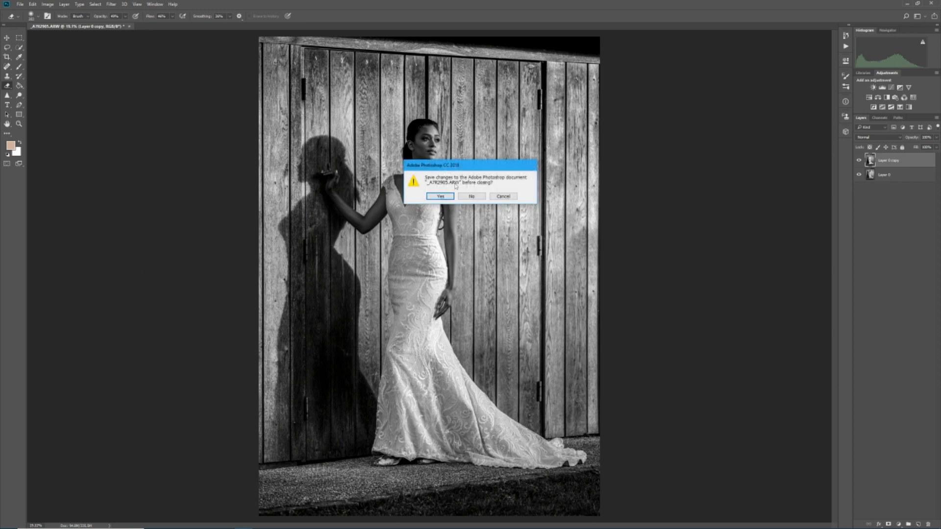
click(477, 198)
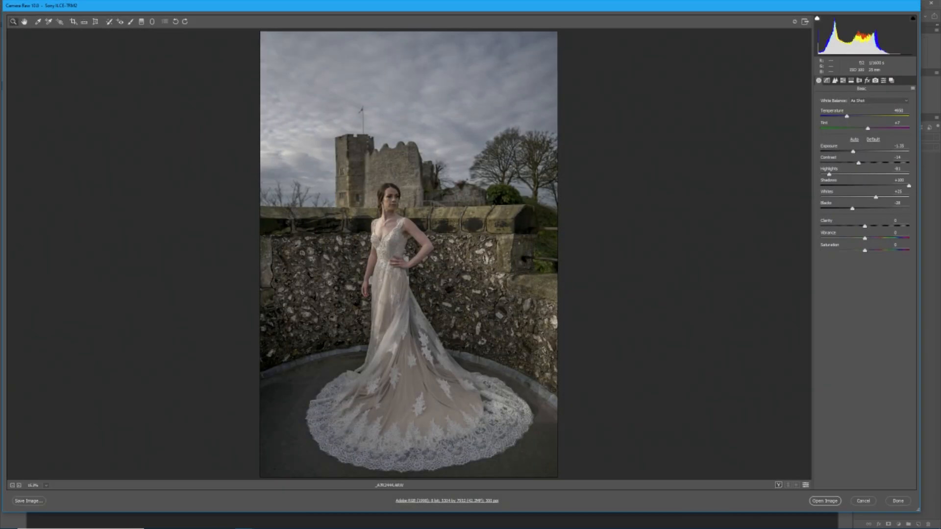
Compare the castle bridal photo at Camera Raw Defaults with its saved Image Settings
click(912, 89)
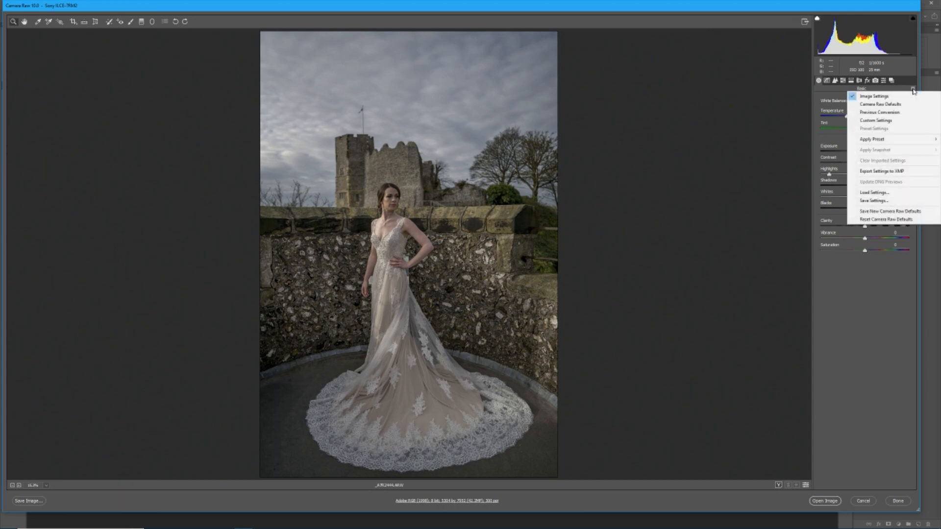
click(879, 104)
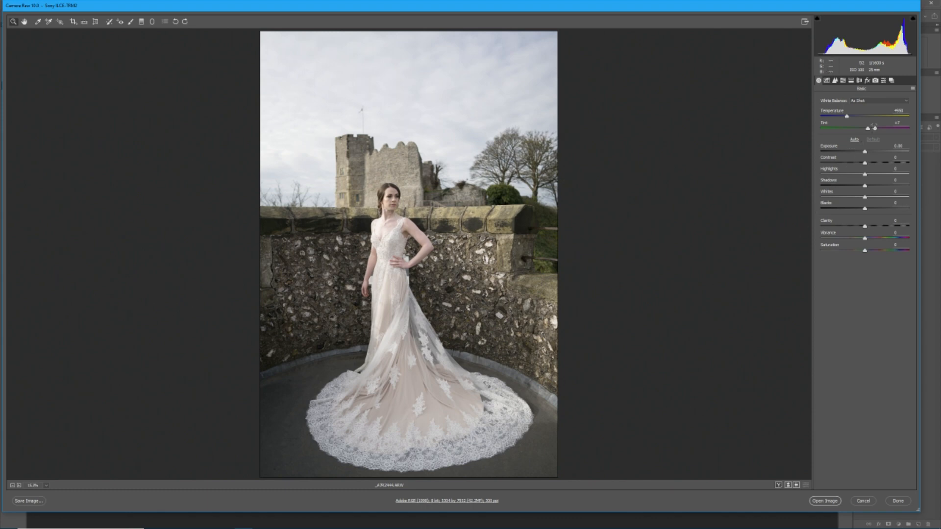
click(912, 88)
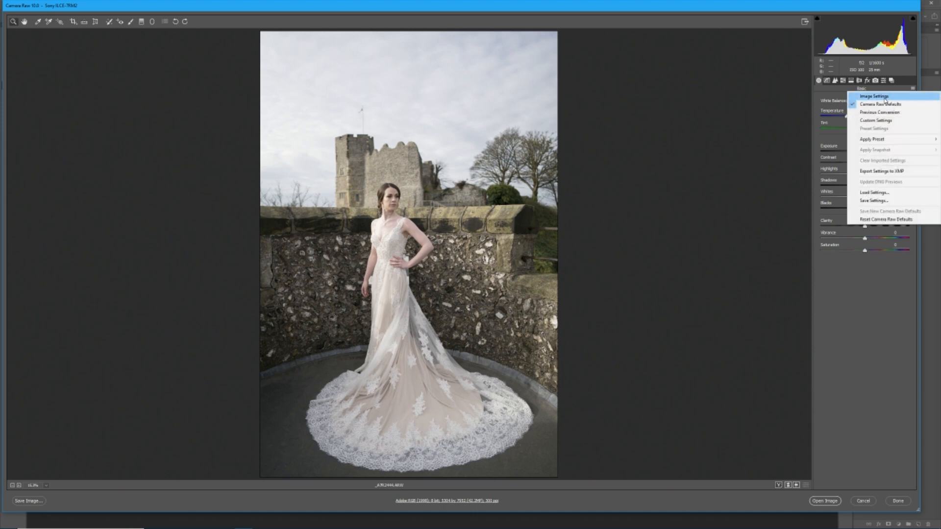
click(879, 97)
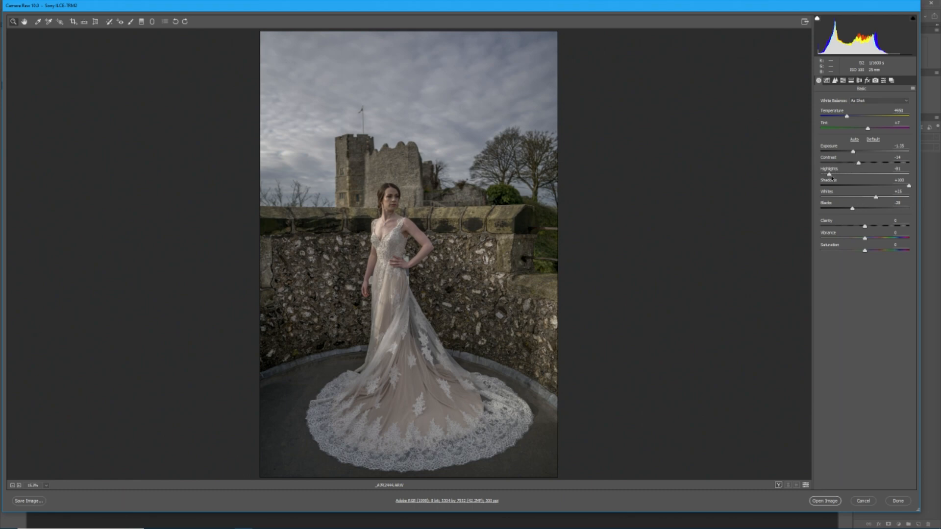
Test the castle photo with Shadows lowered to about -28 and return Shadows to +100
click(865, 186)
drag(865, 185, 910, 187)
click(853, 185)
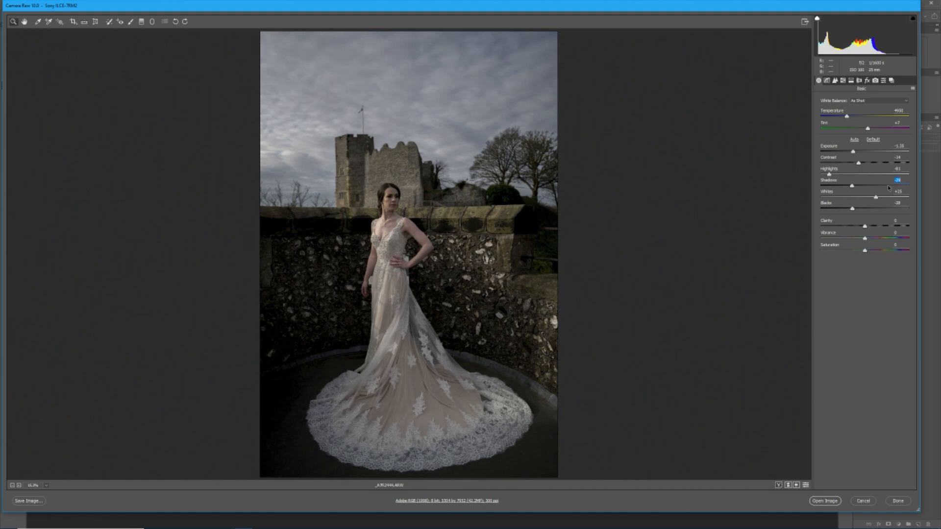
drag(888, 186, 921, 184)
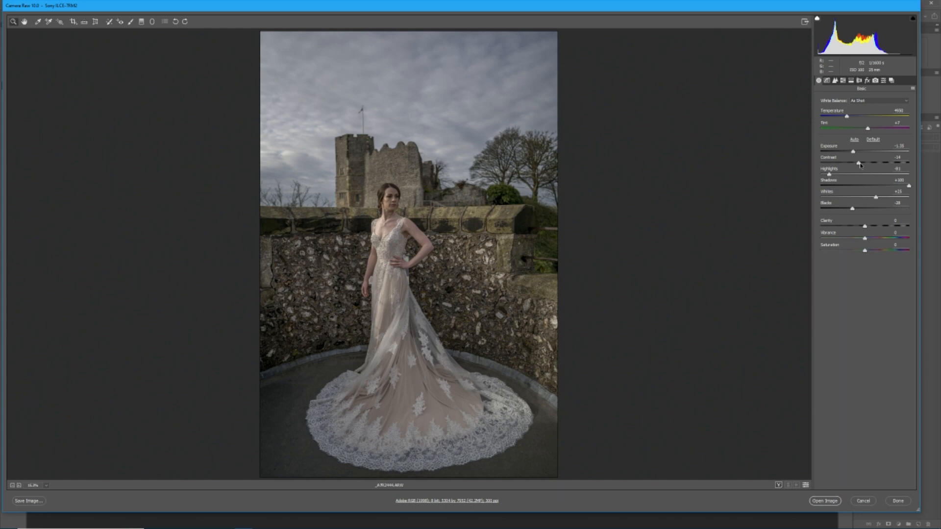
Try the Auto white balance on the castle photo and return it to As Shot
click(863, 101)
click(858, 113)
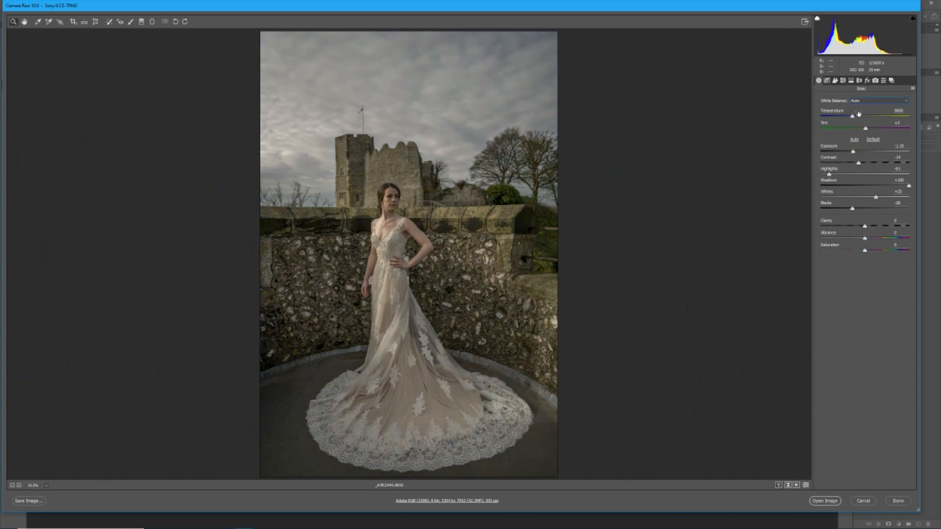
click(860, 100)
click(857, 107)
Convert the castle photo to grayscale and try Clarity at +100 and at about -25
click(842, 81)
click(846, 100)
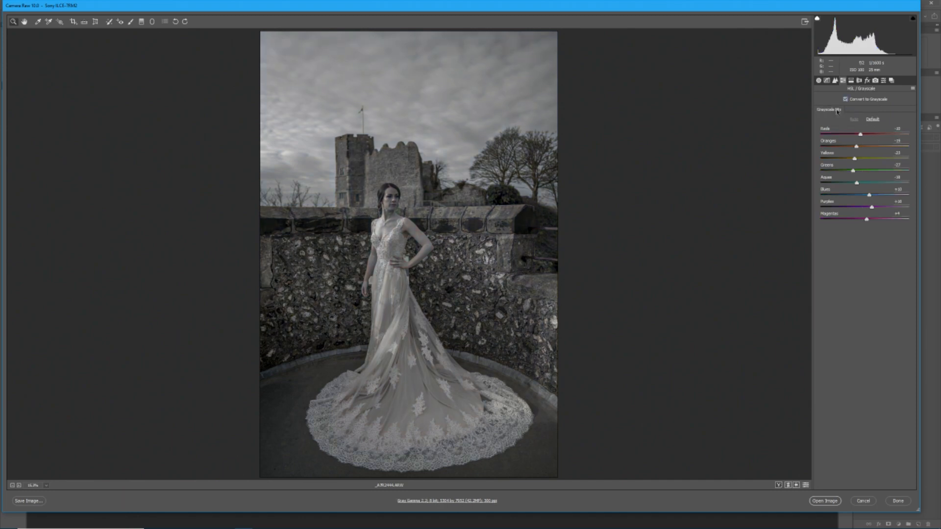
click(819, 80)
drag(873, 222, 920, 233)
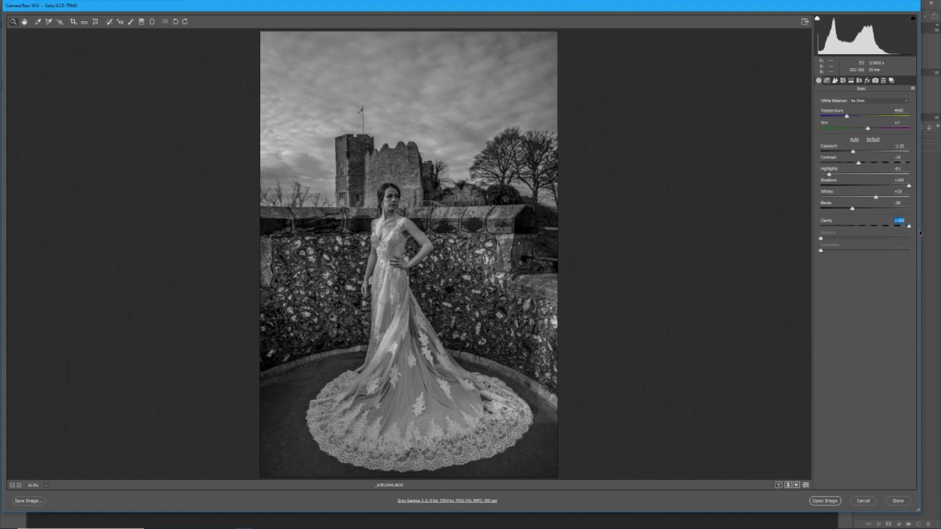
drag(909, 226, 854, 227)
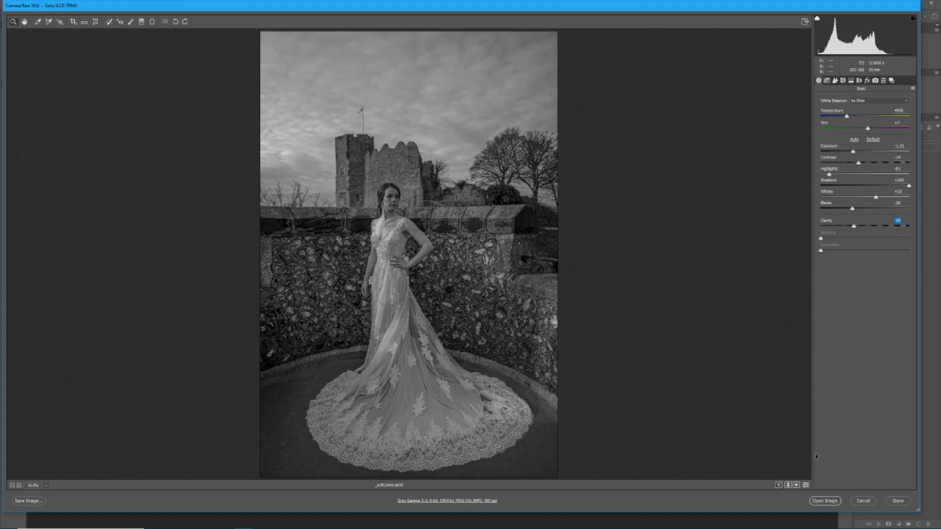
key(Return)
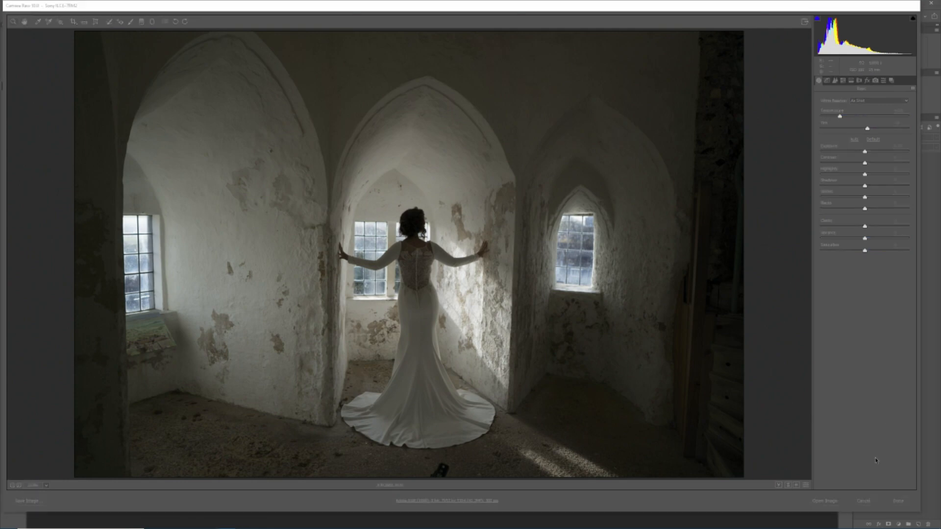
Dismiss the first arched-room photo and try Auto tone, Exposure -0.20 and Clarity +100 on the darker frame
click(863, 501)
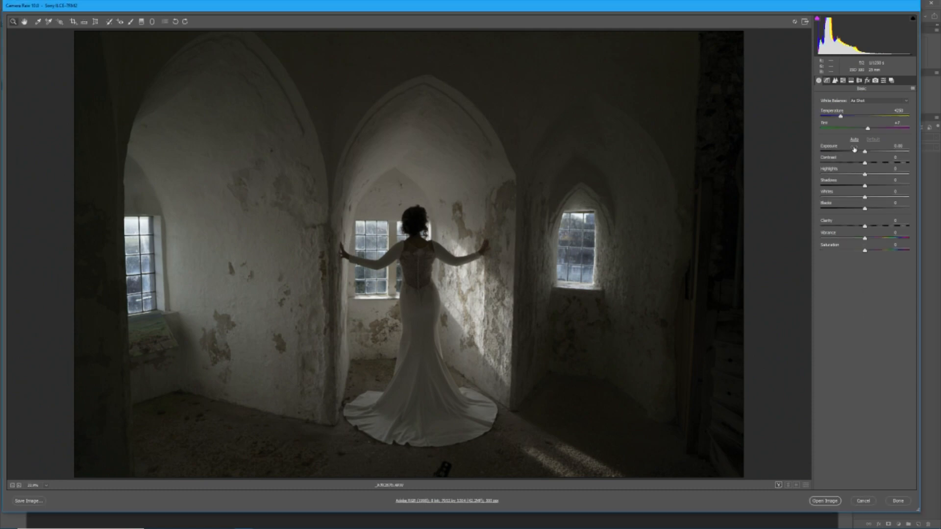
click(853, 139)
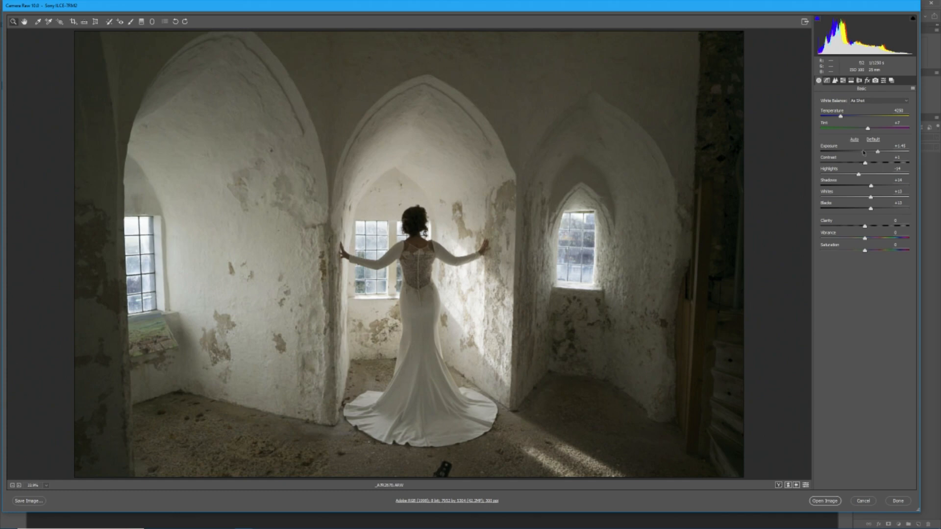
click(862, 152)
drag(864, 226, 929, 227)
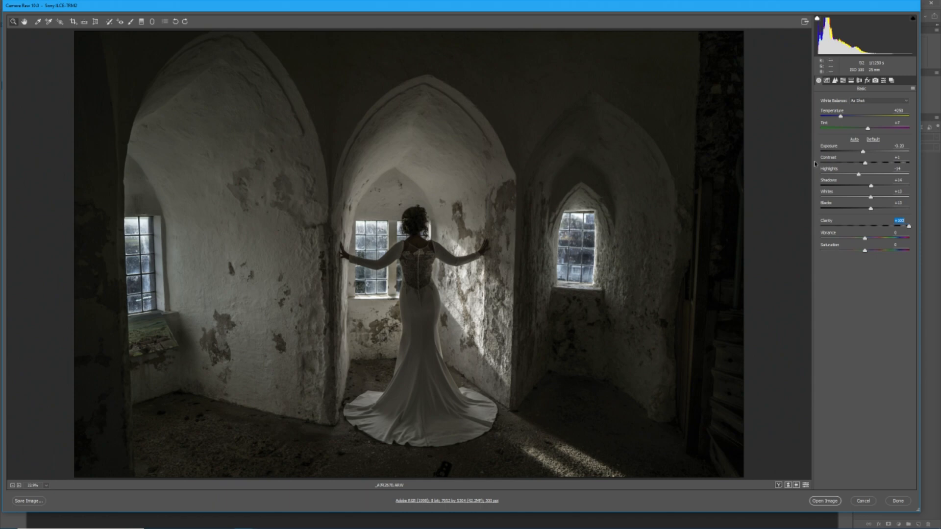
click(864, 501)
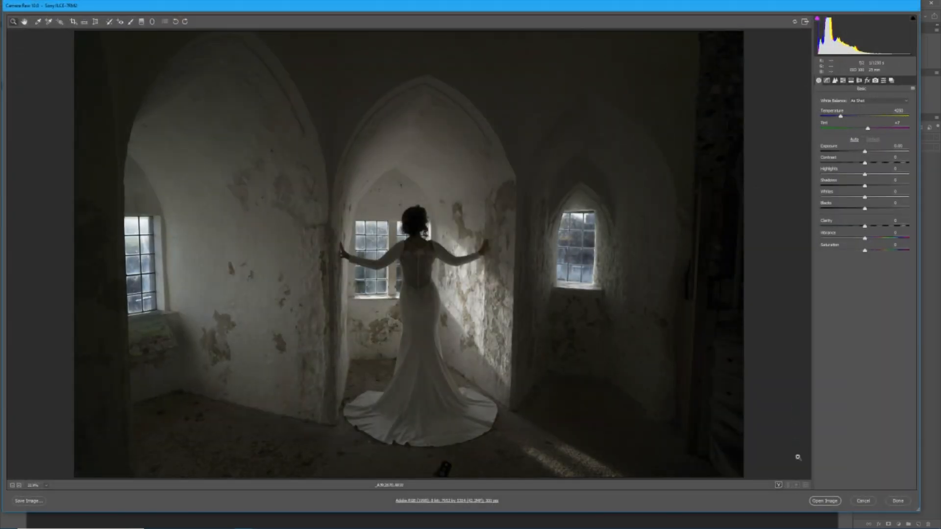
Cancel the unedited arched-room raw photo and switch to the finished version in Photo Gallery
click(862, 500)
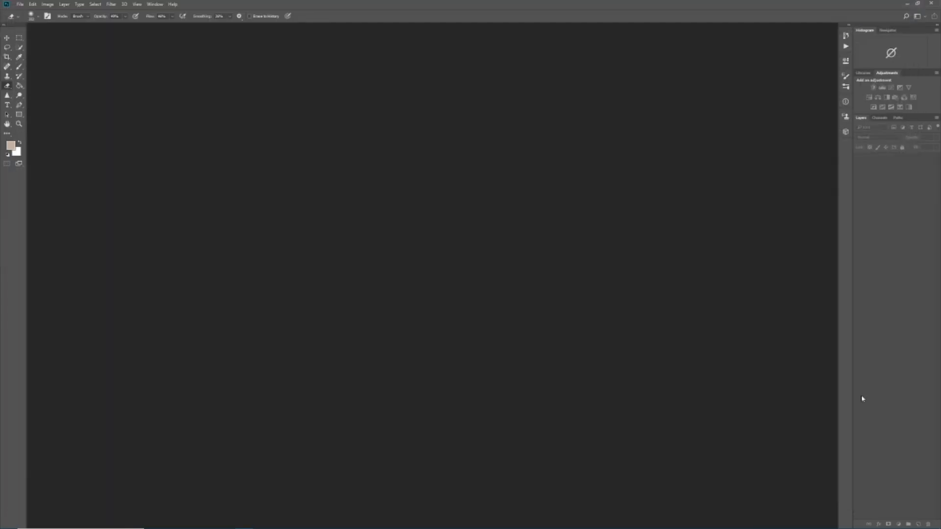
click(907, 4)
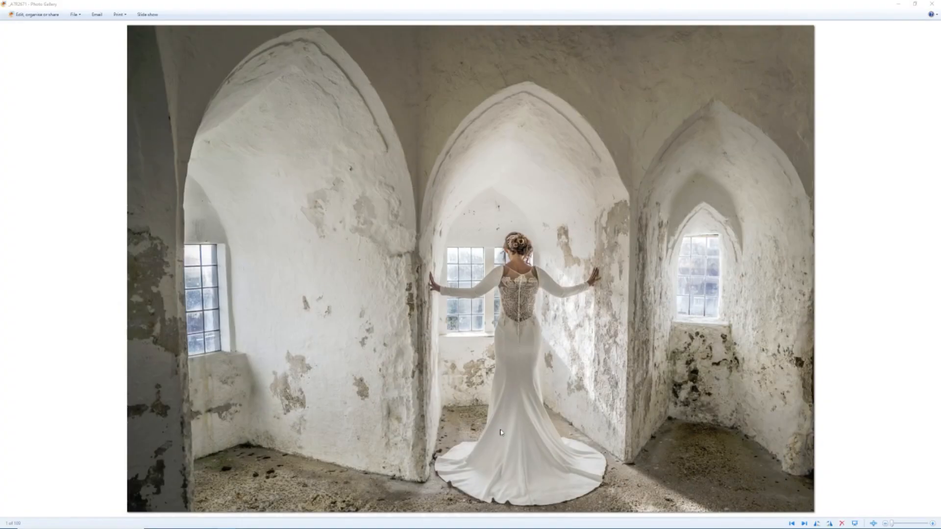